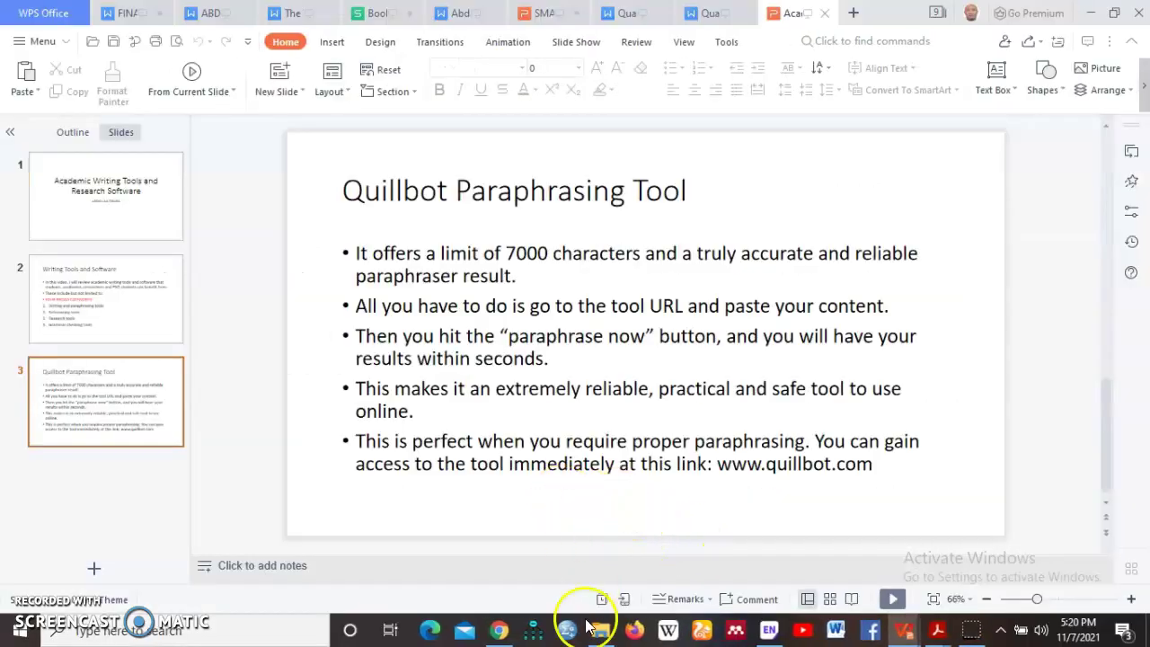
Leave the QuillBot slide in WPS Presentation and bring Chrome to the front
click(505, 631)
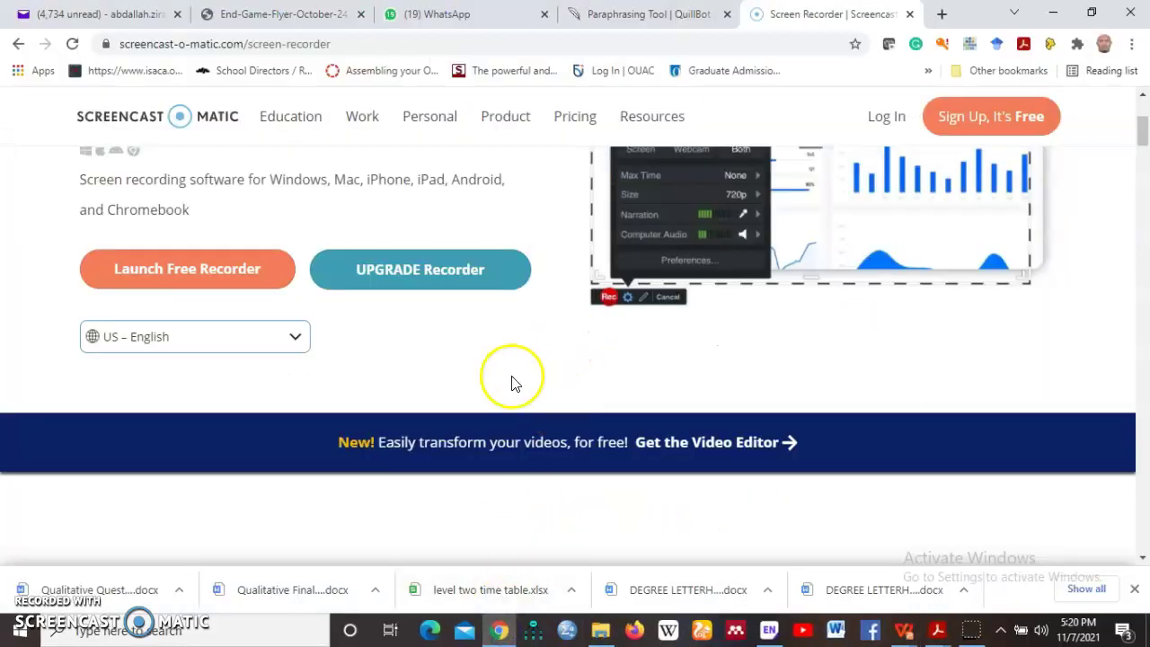
Switch to the QuillBot tab and point out the Summarizer, Paraphraser and Grammar Checker links
click(640, 14)
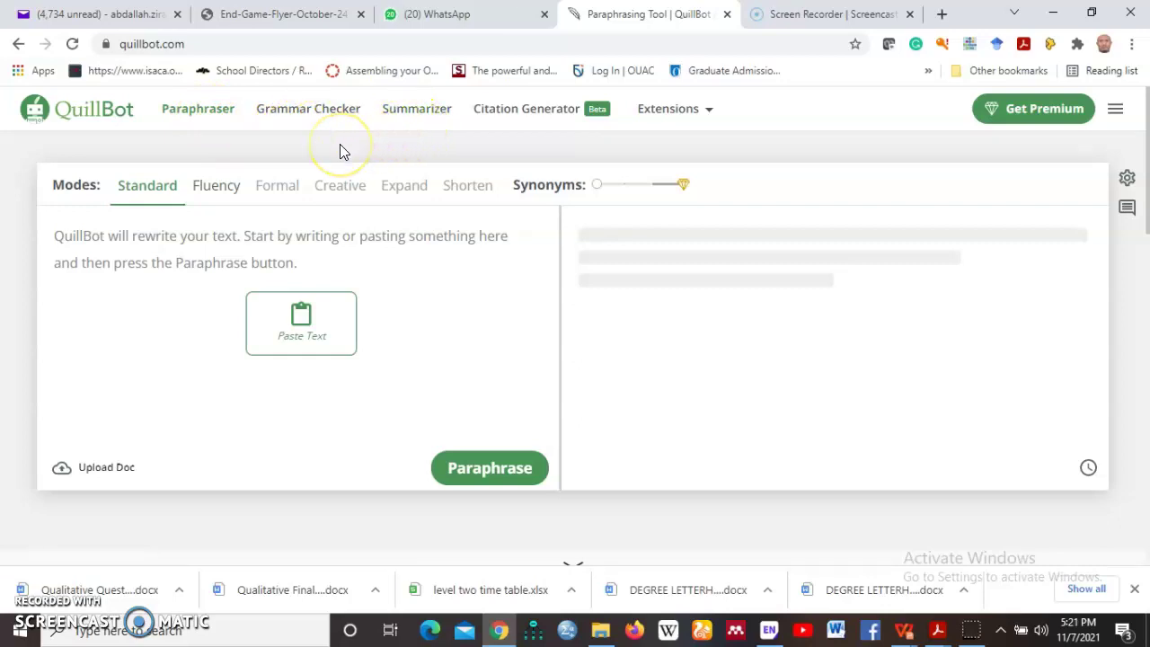
click(421, 133)
click(209, 126)
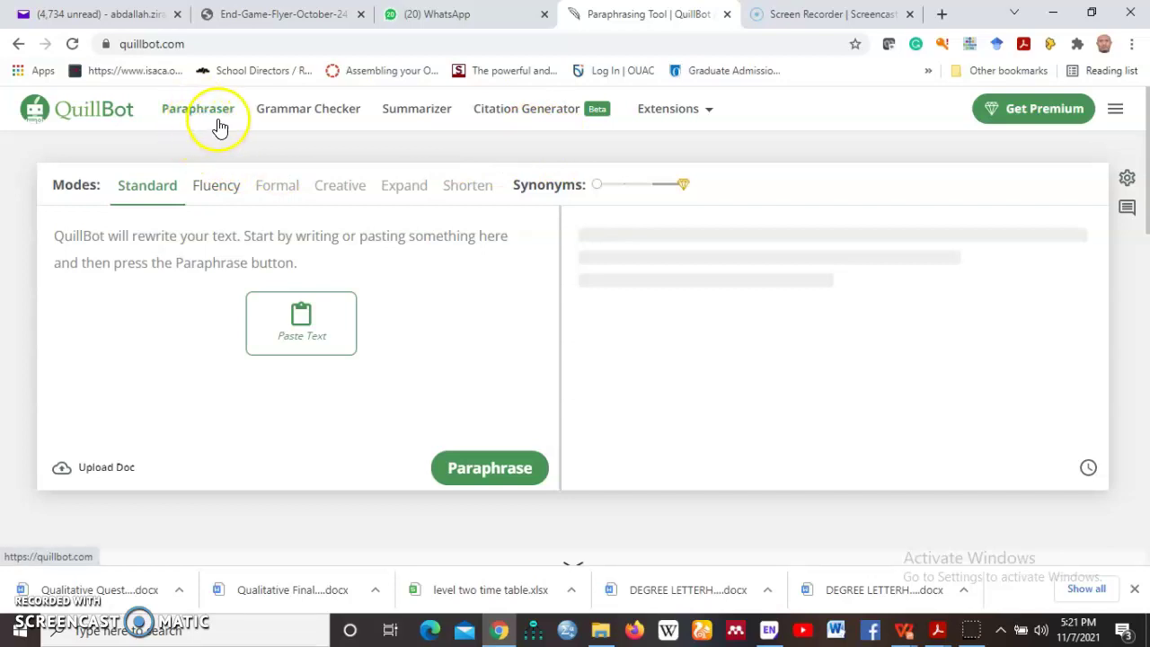
click(191, 126)
click(209, 131)
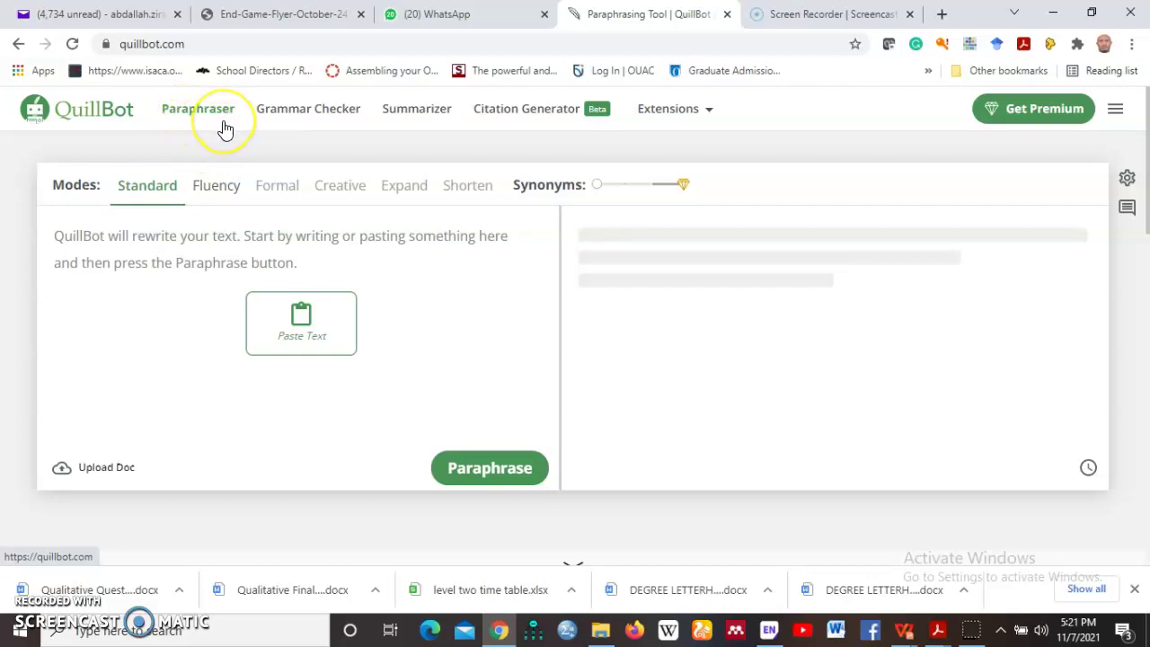
click(206, 128)
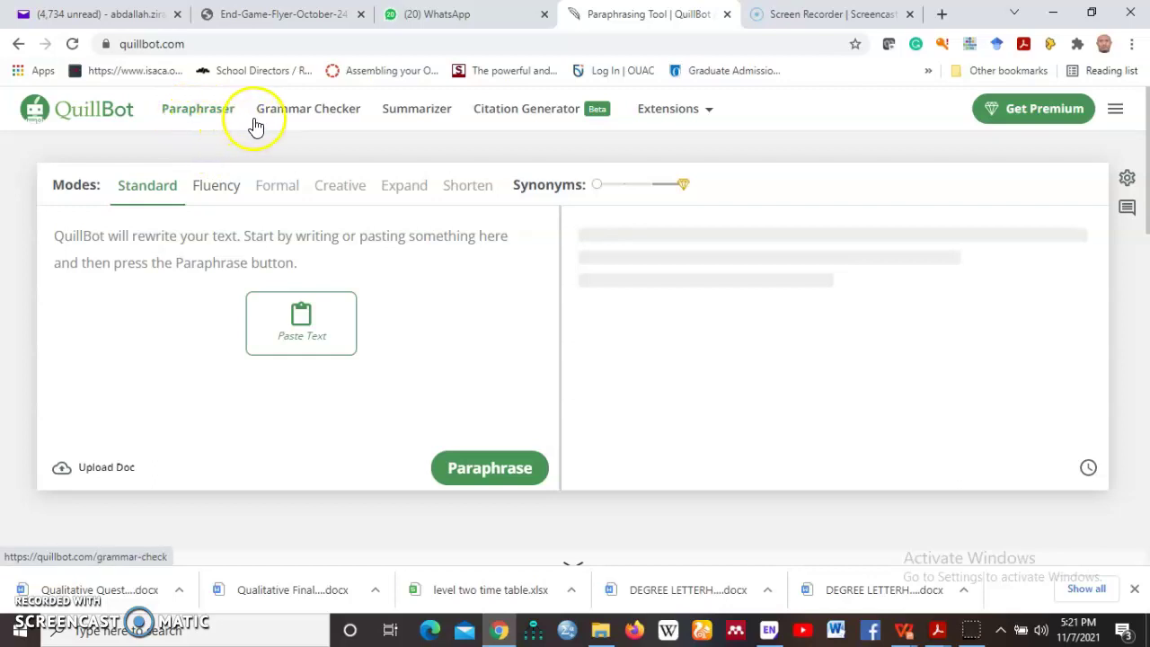
click(305, 126)
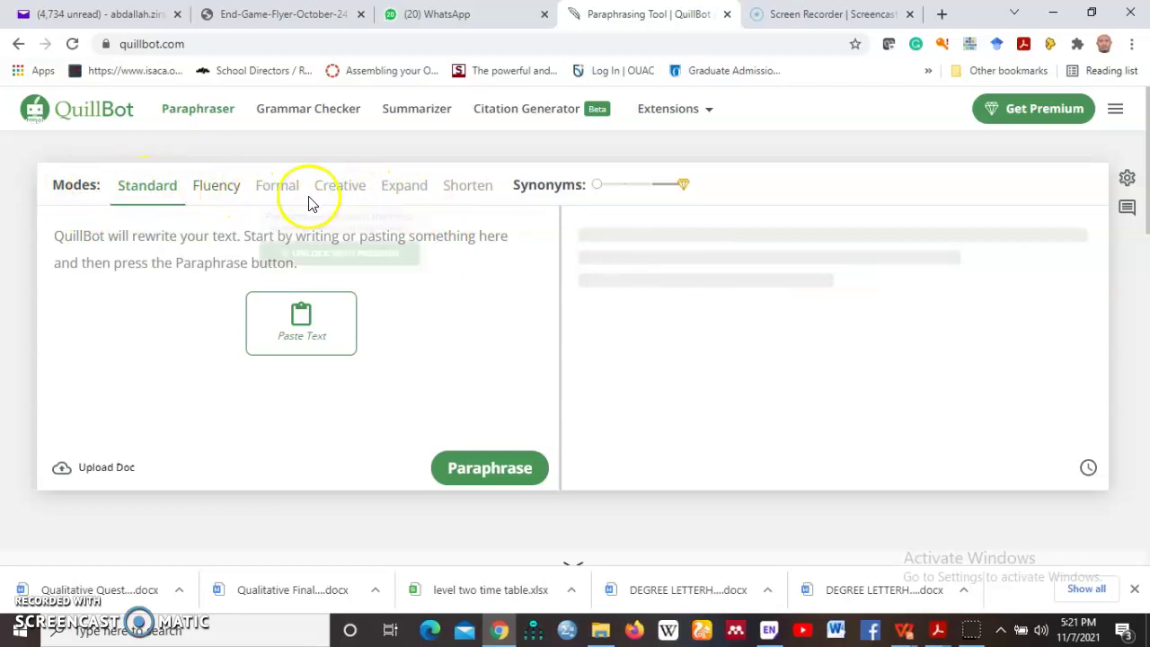
mouse_move(275, 200)
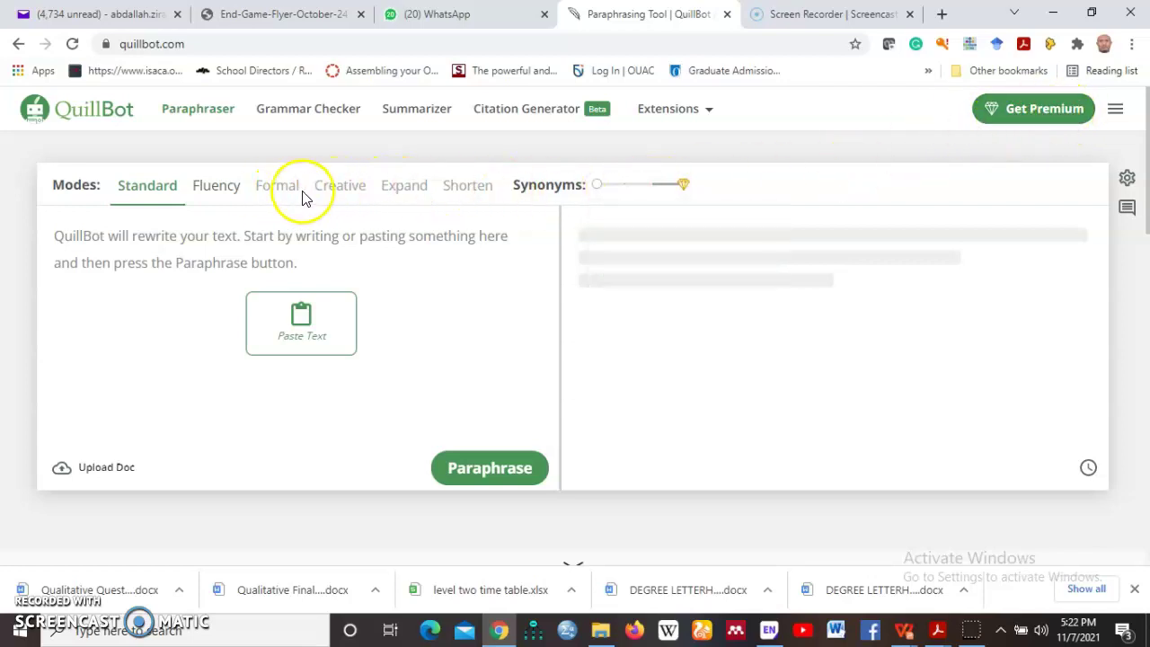
mouse_move(353, 199)
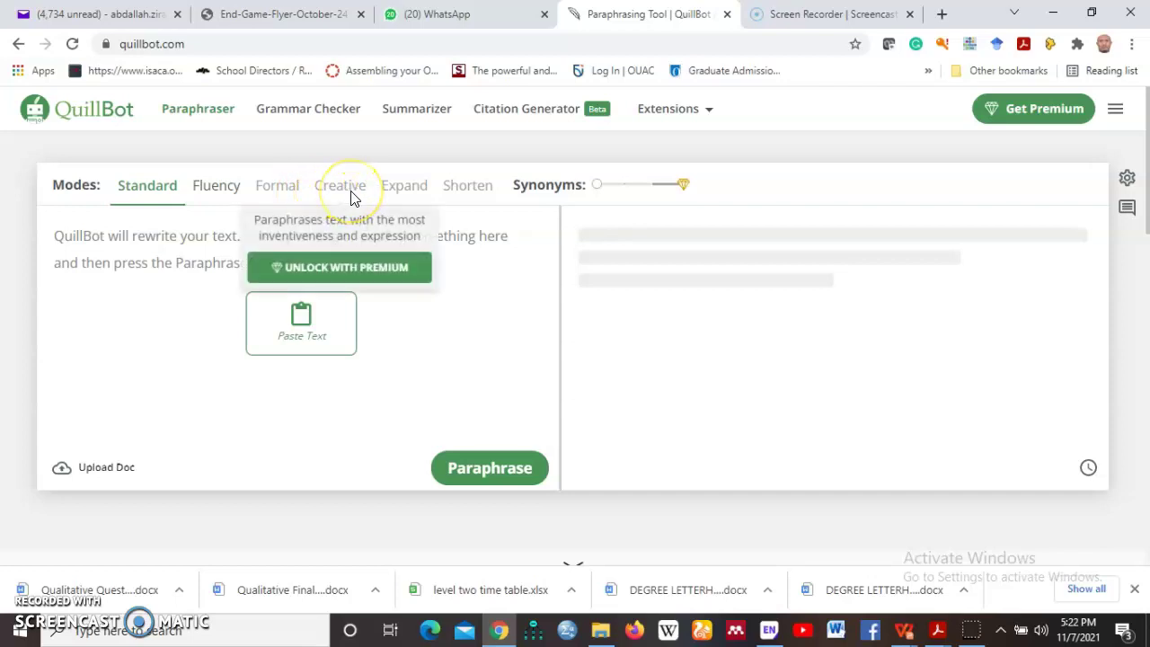
mouse_move(408, 198)
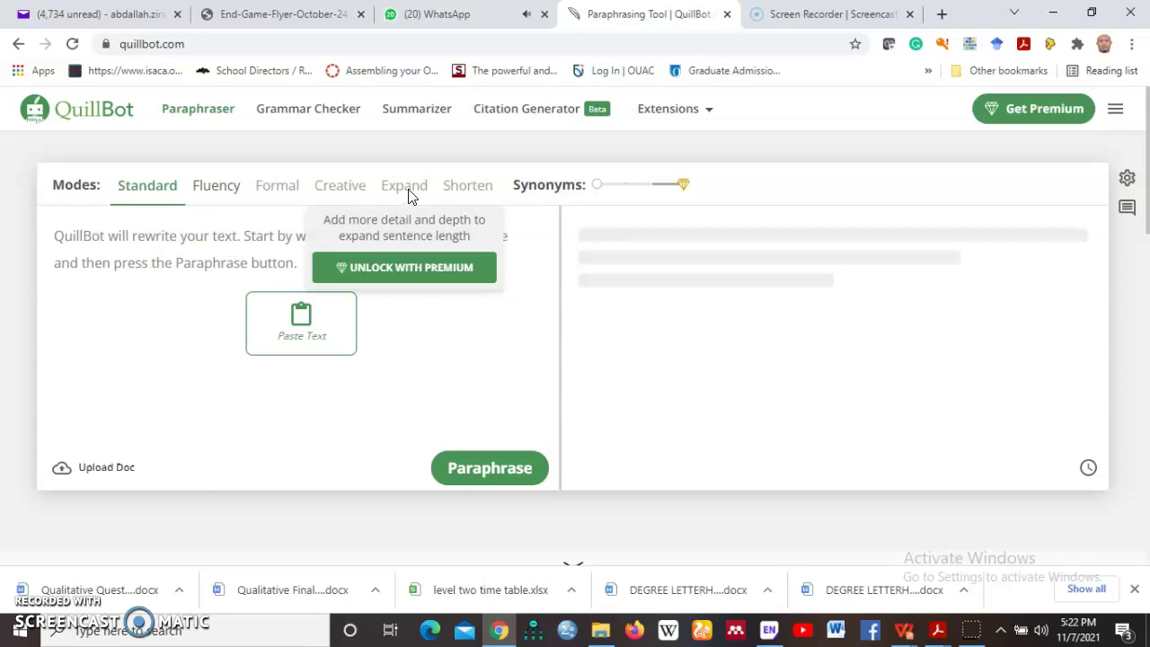
mouse_move(455, 197)
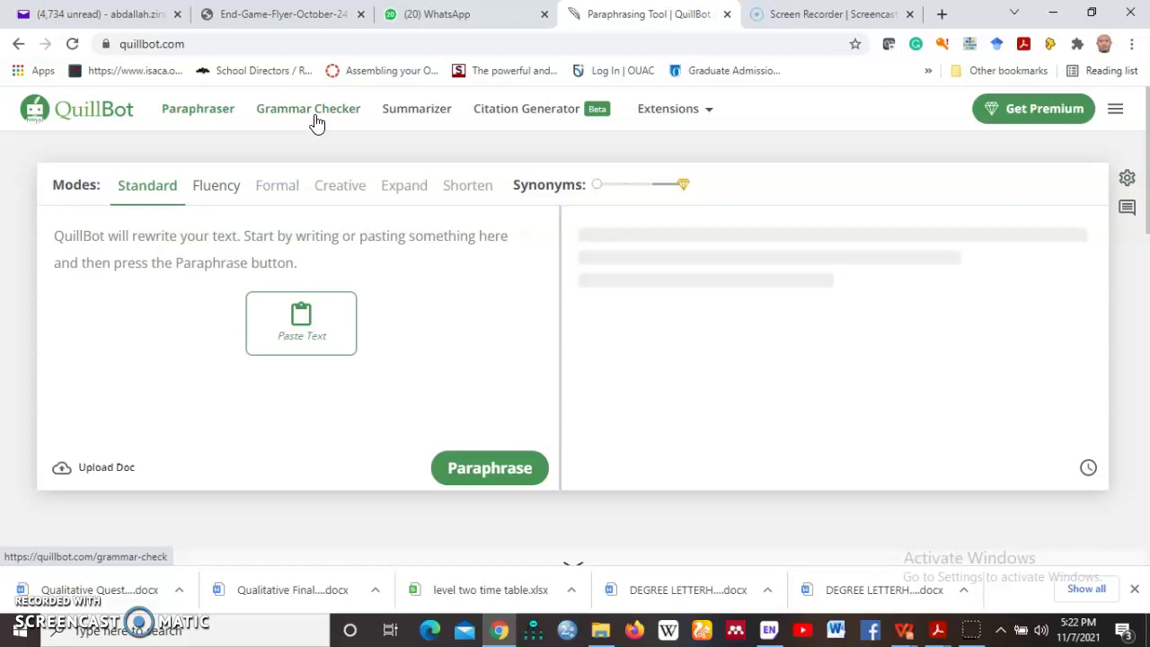
click(425, 123)
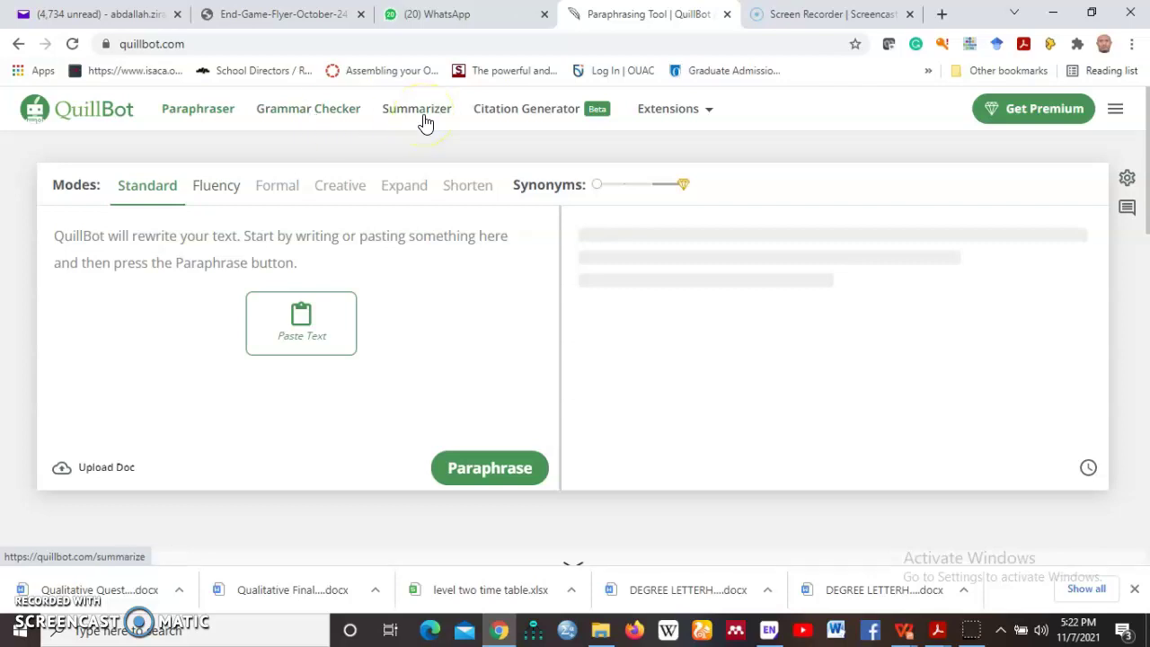
click(300, 124)
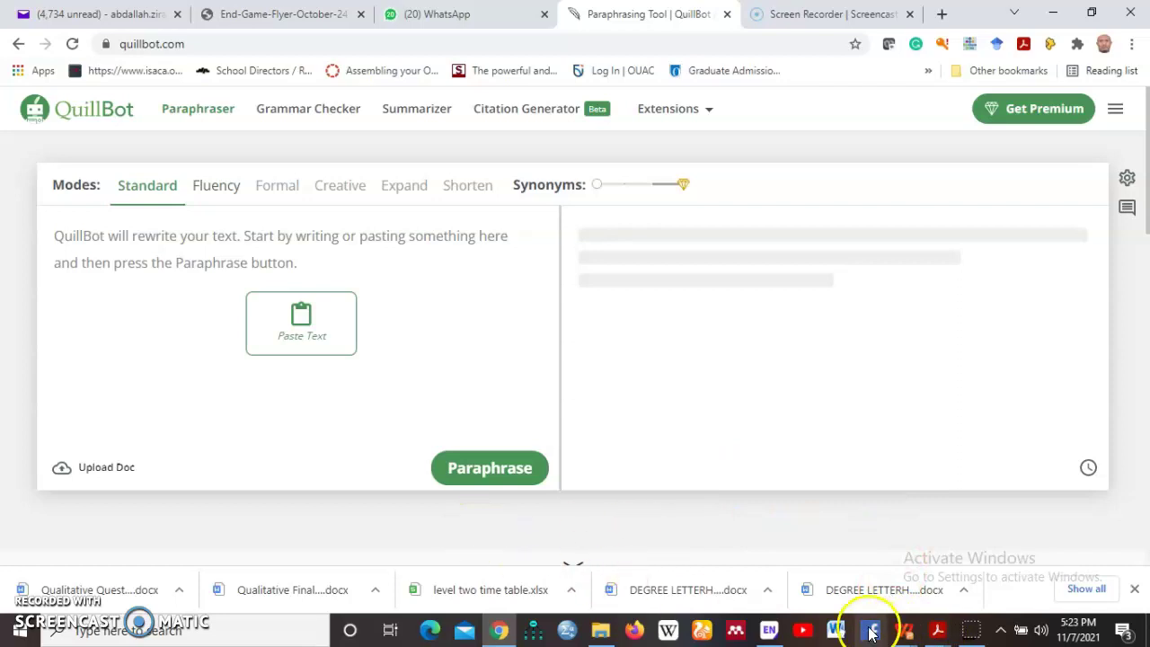
Copy the paragraph beginning 'Today, the majority of lecturers' from the Moodle PDF, then return to Chrome
mouse_move(939, 629)
click(1004, 582)
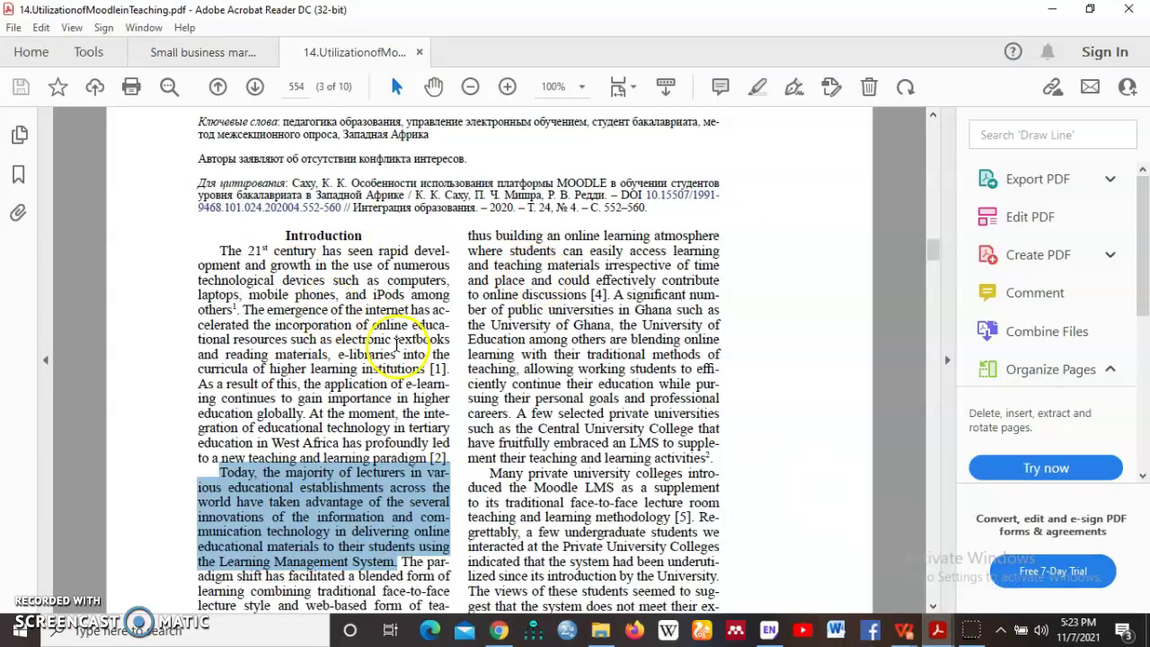
scroll(396, 360, down, 1)
click(381, 406)
scroll(381, 406, down, 1)
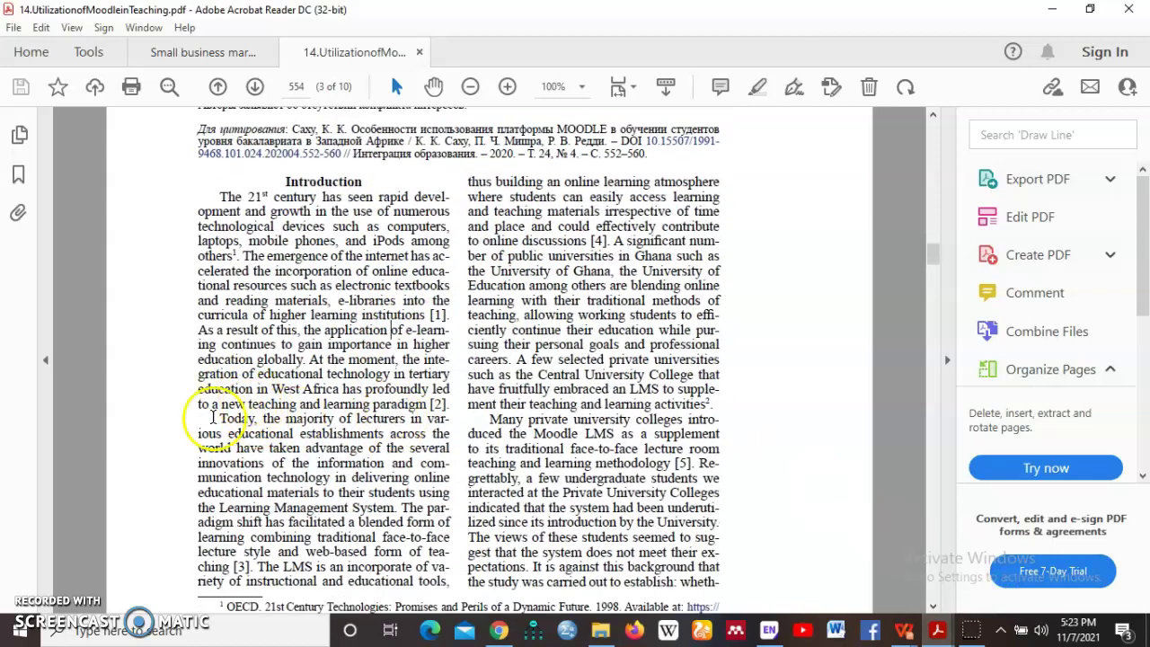
drag(221, 418, 396, 508)
right_click(331, 268)
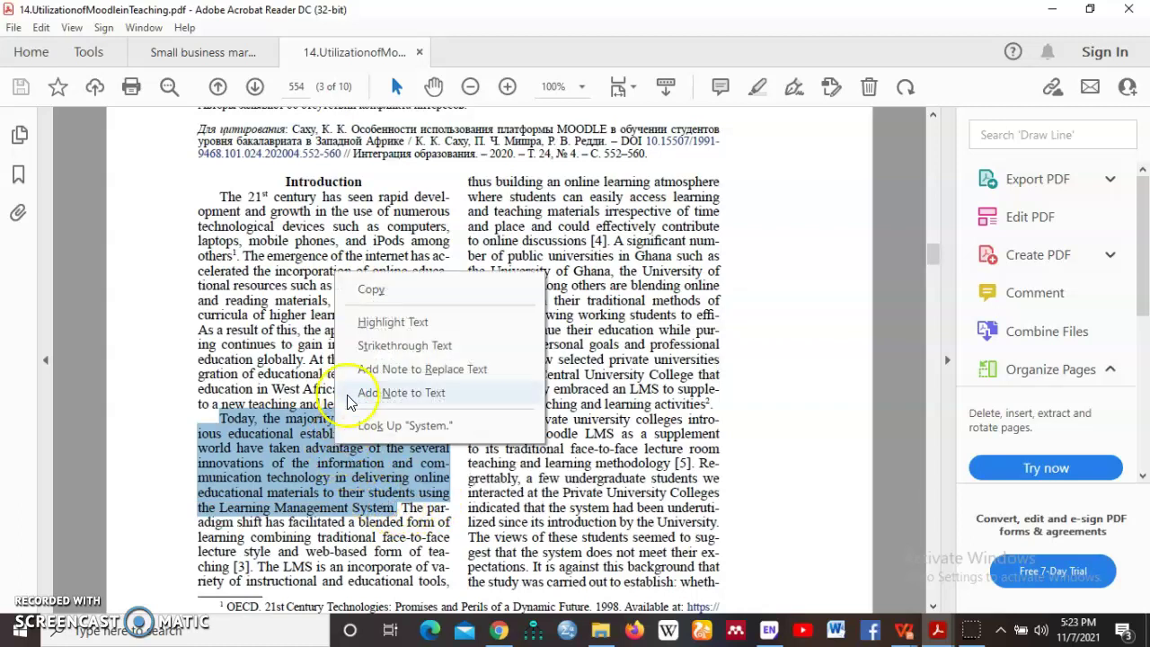
click(346, 289)
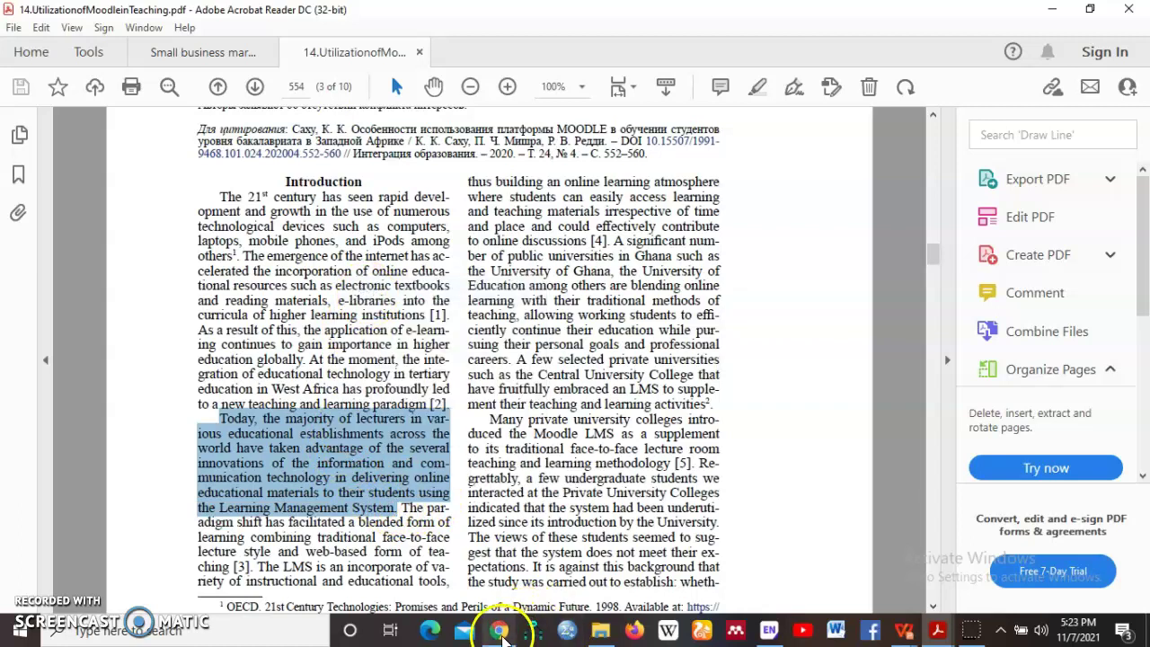
click(499, 630)
Paste the paragraph into the paraphraser input and join the 'innovations' and 'world' lines
right_click(92, 242)
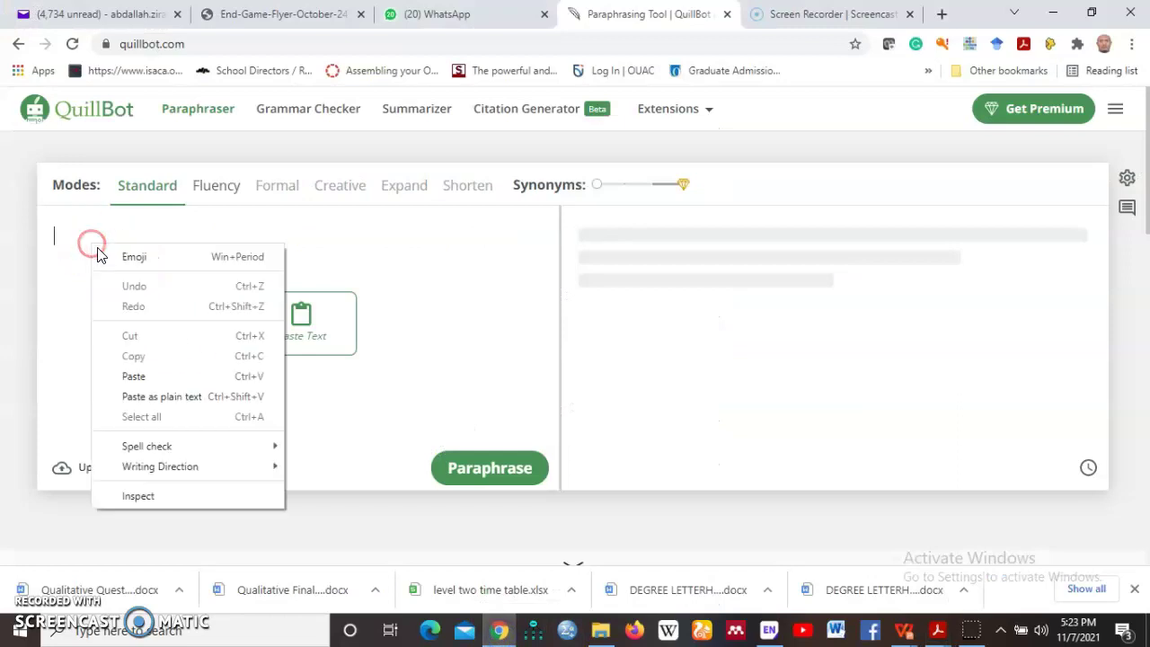
click(134, 377)
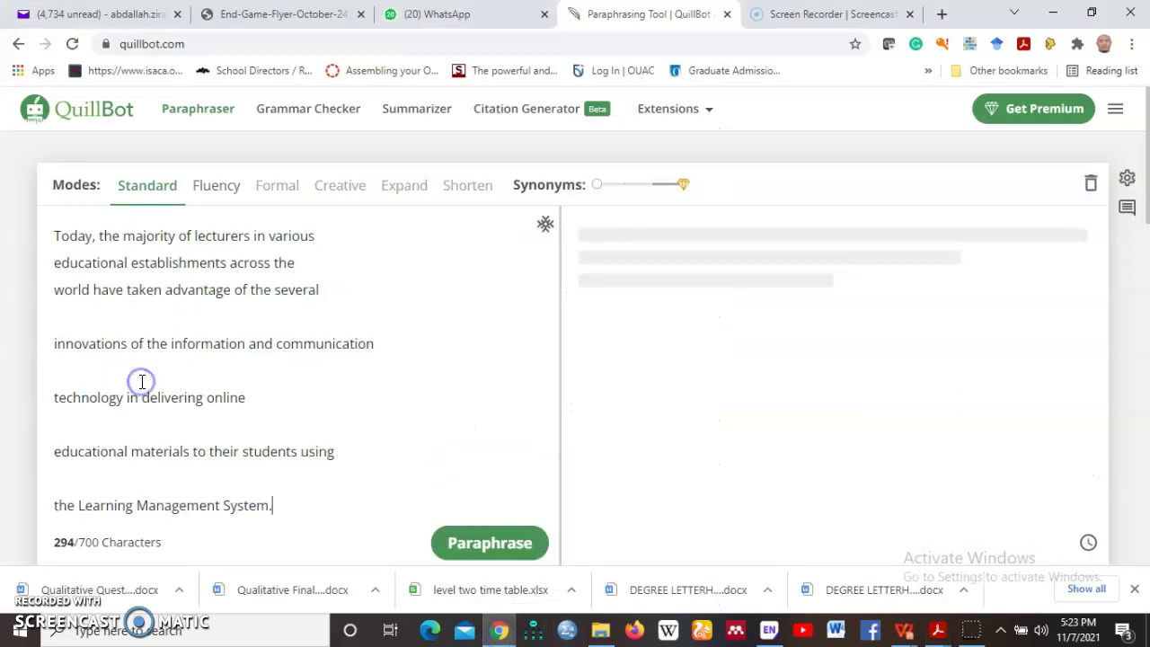
click(52, 343)
key(BackSpace)
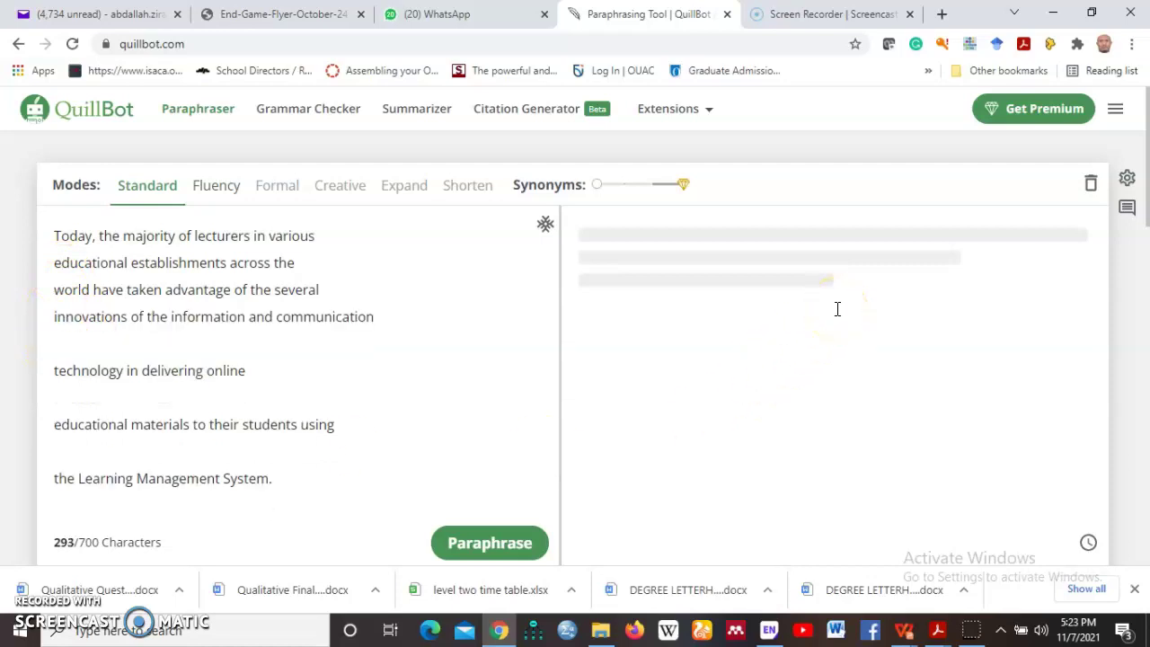
key(BackSpace)
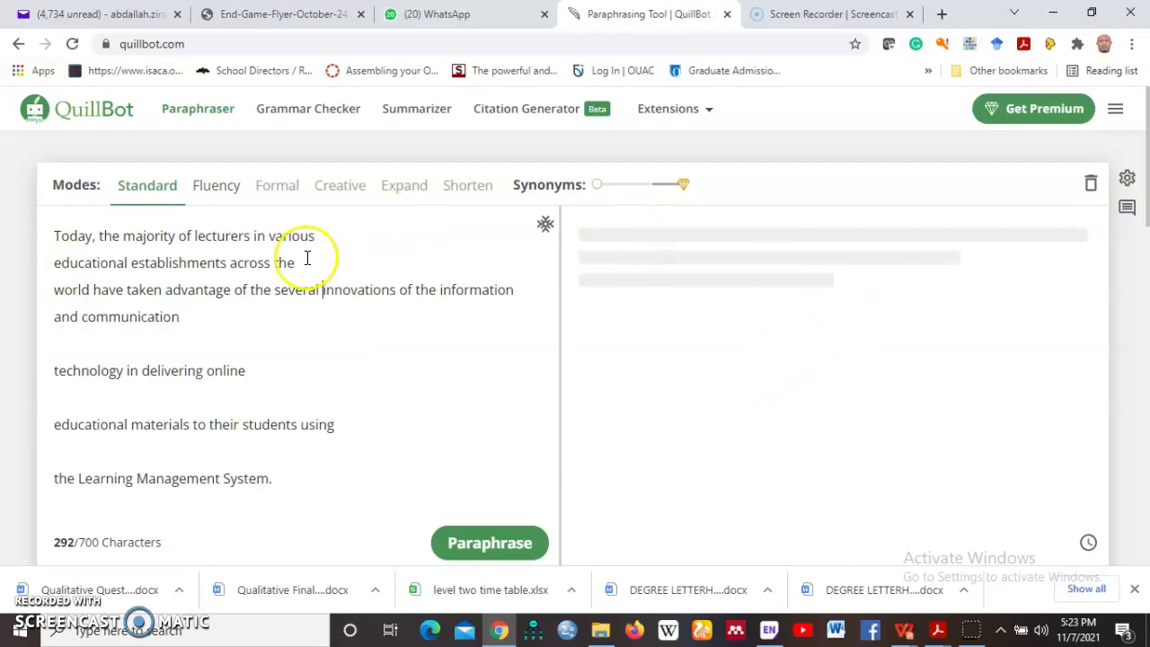
click(52, 289)
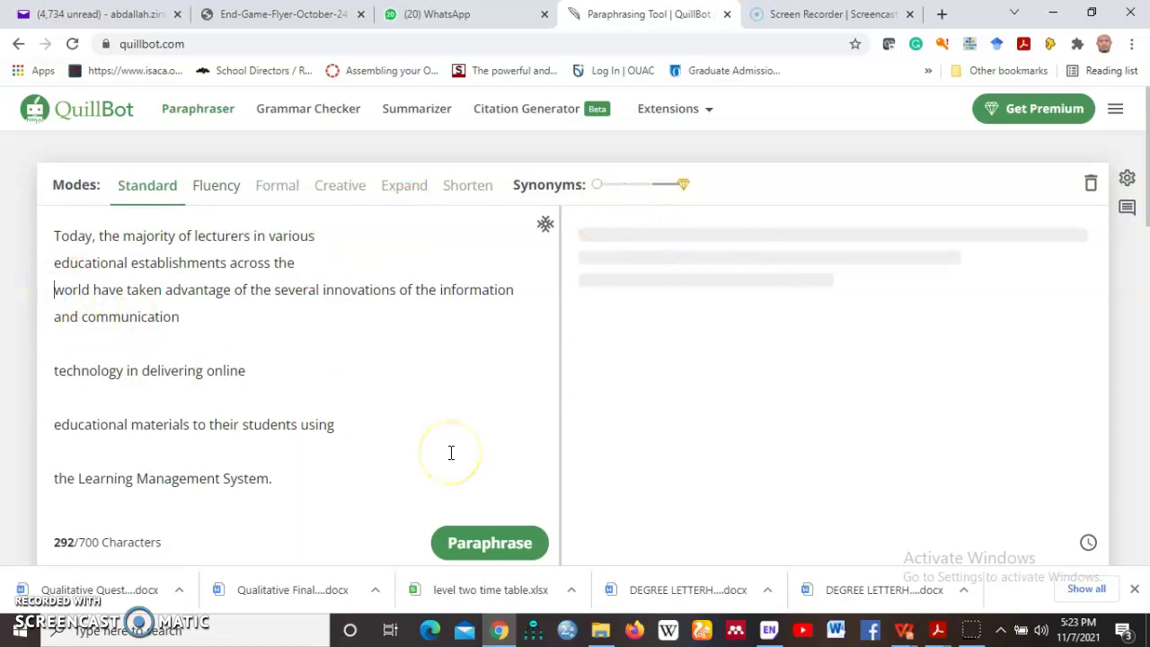
key(BackSpace)
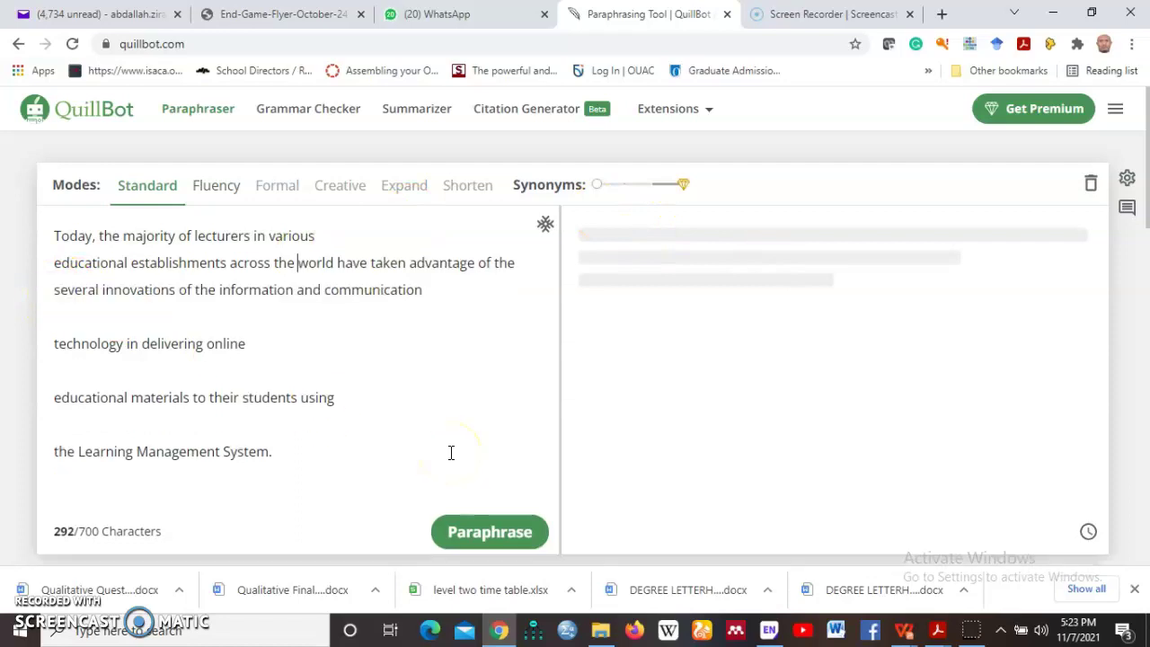
Join the 'educational', 'technology' and Learning Management System lines, then go to Grammar Checker
click(52, 264)
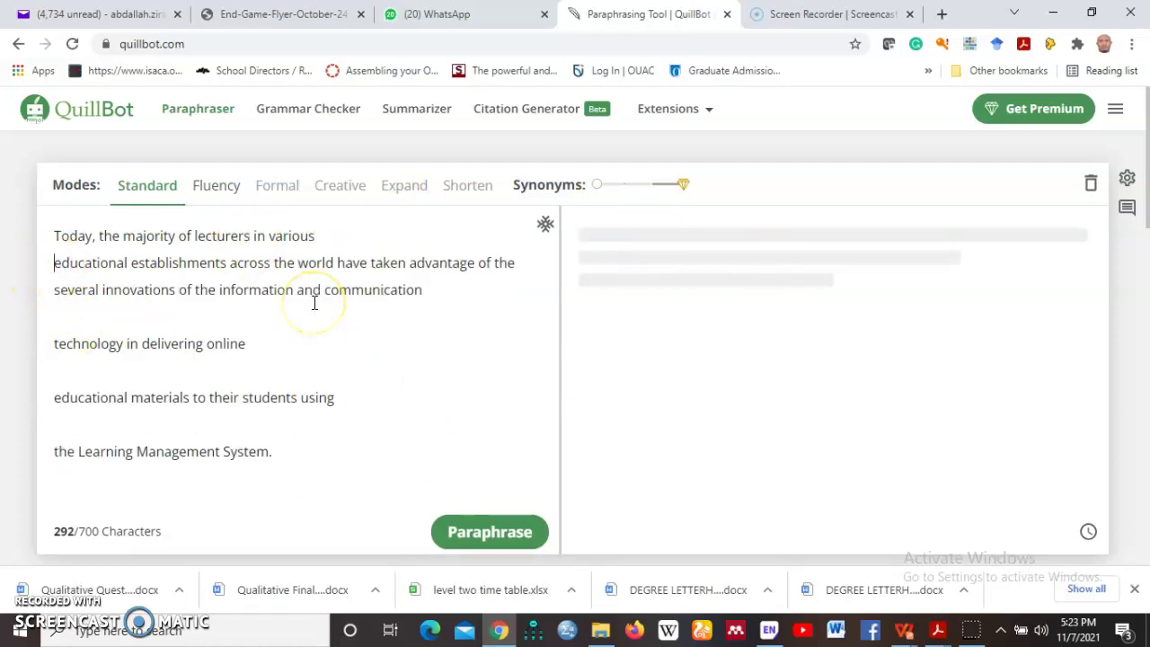
key(BackSpace)
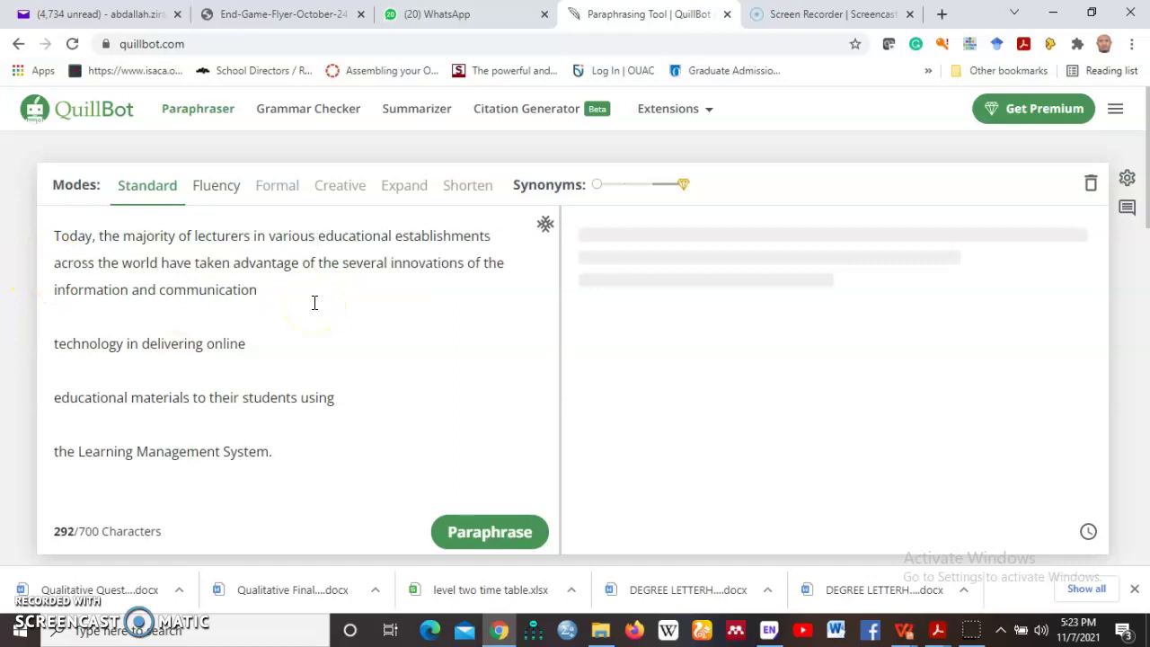
click(52, 344)
key(BackSpace)
key(BackSpace)
key(BackSpace)
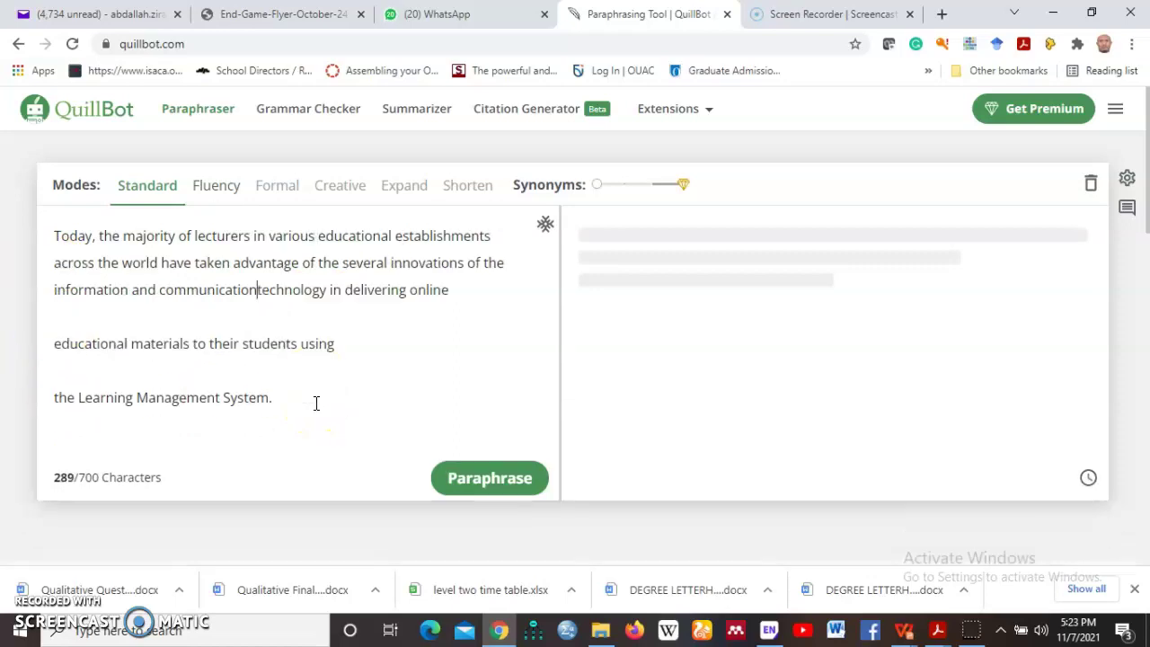
click(47, 345)
key(BackSpace)
key(BackSpace)
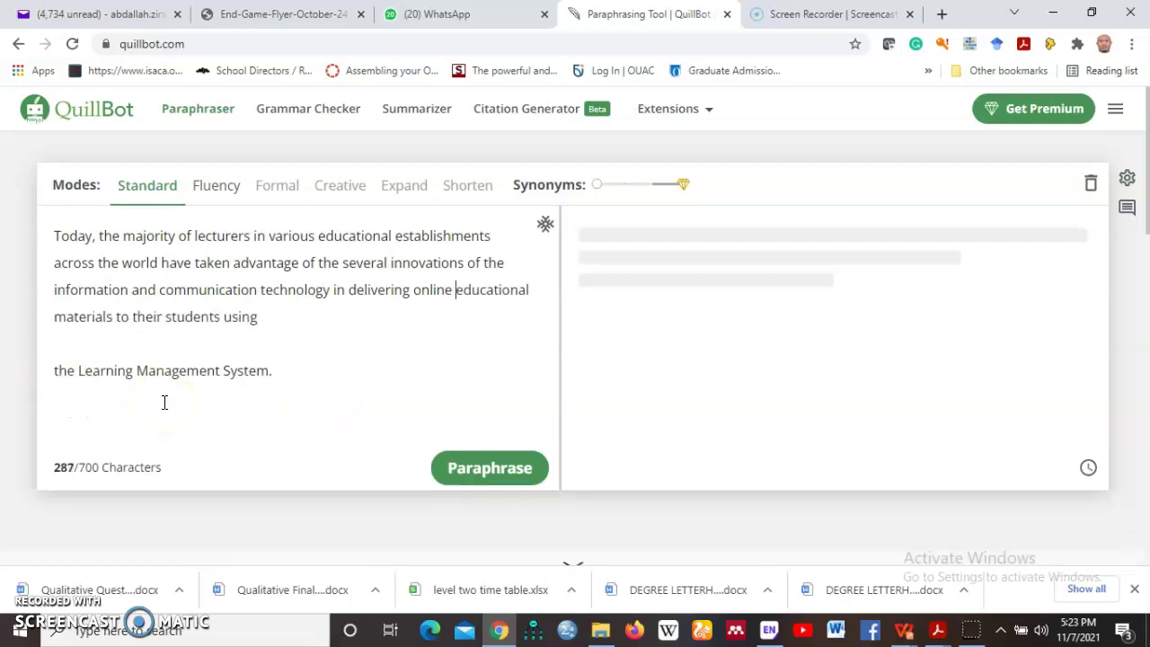
click(52, 370)
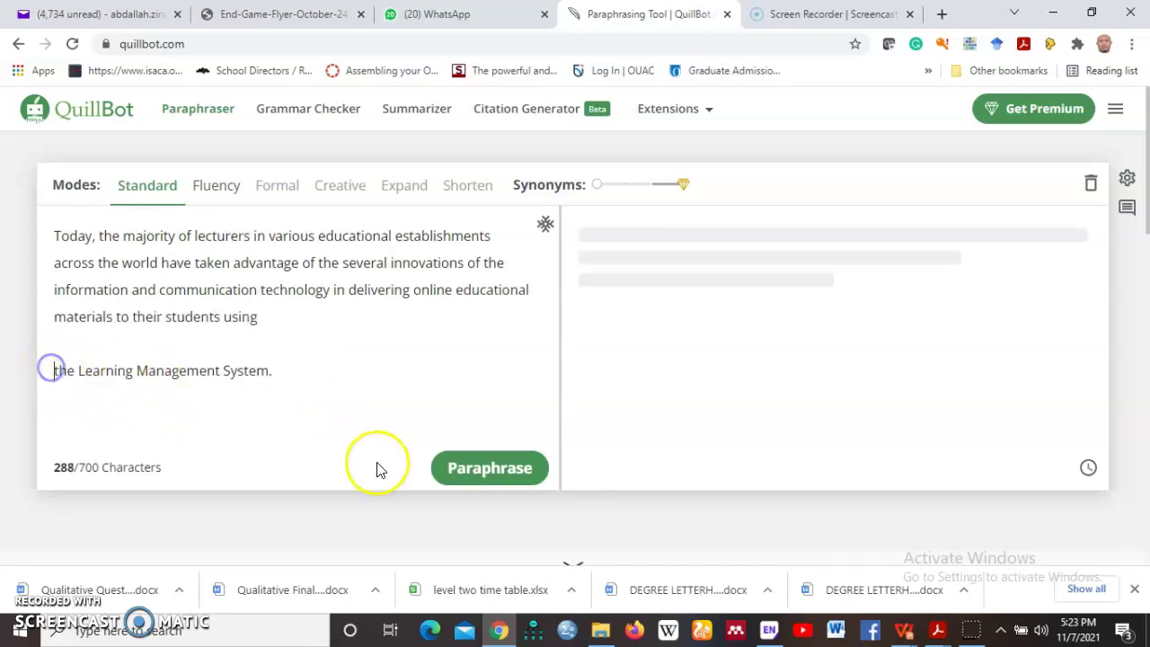
key(BackSpace)
key(BackSpace)
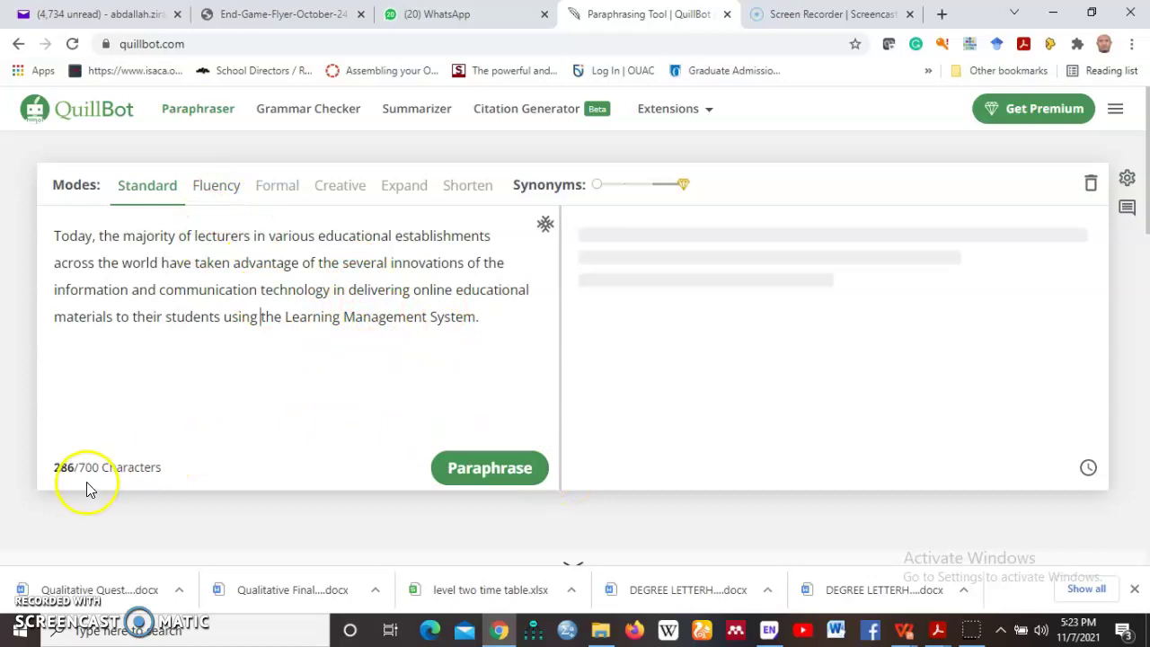
click(300, 110)
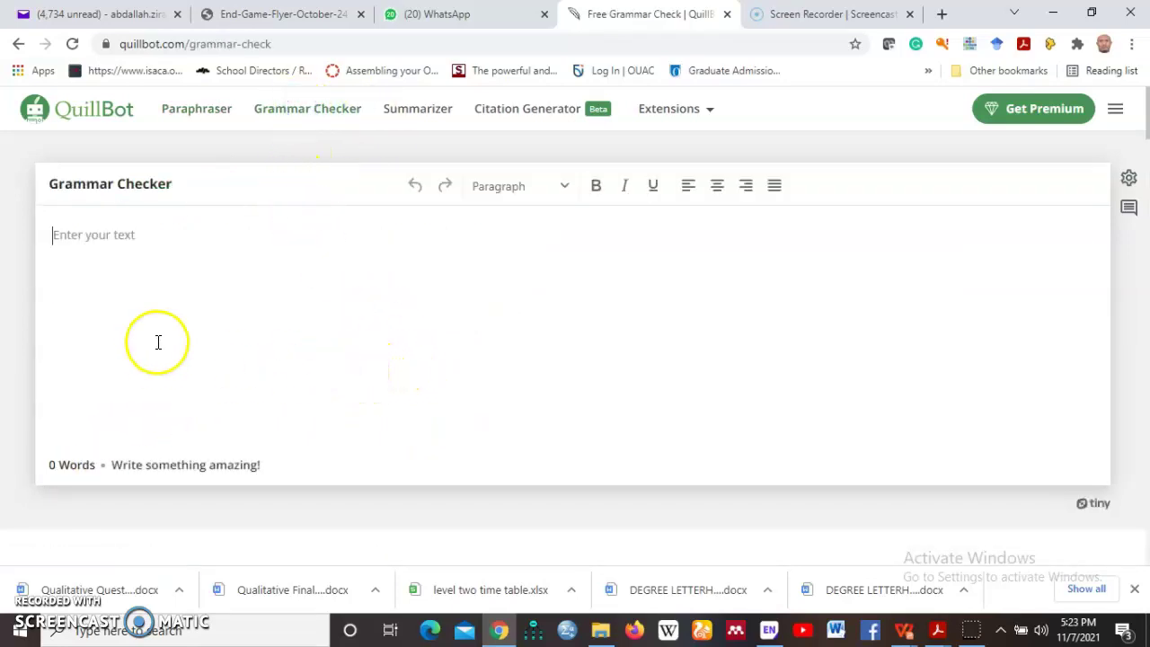
Copy the paraphraser paragraph and paste it into the Grammar Checker editor
click(195, 108)
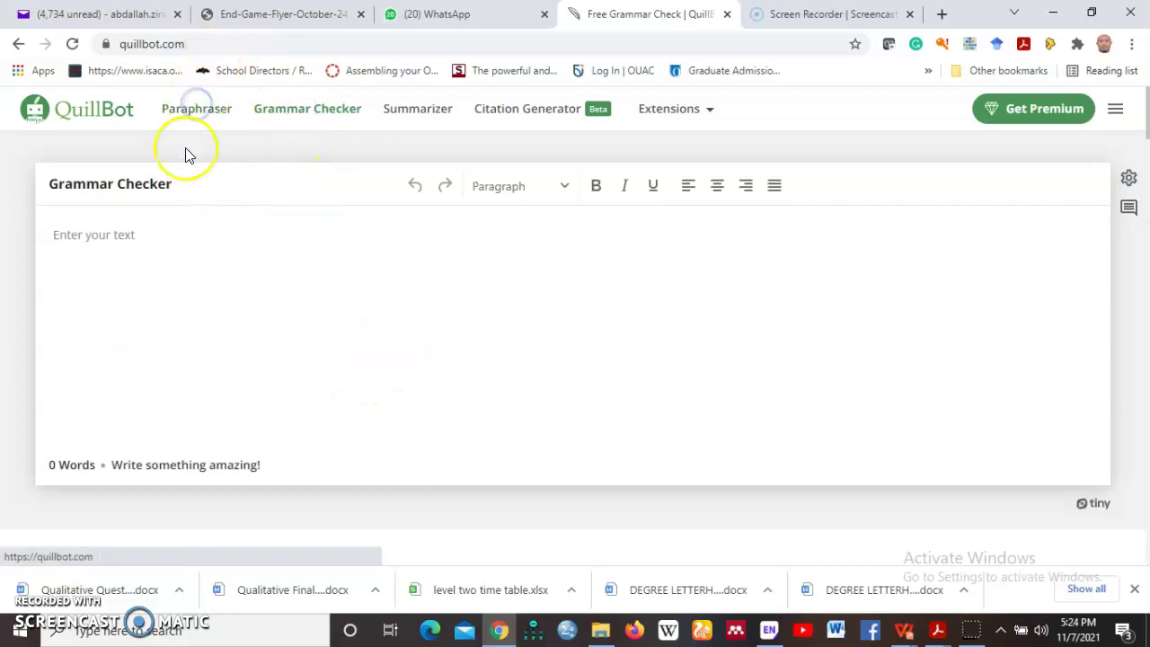
drag(55, 239, 231, 338)
right_click(164, 290)
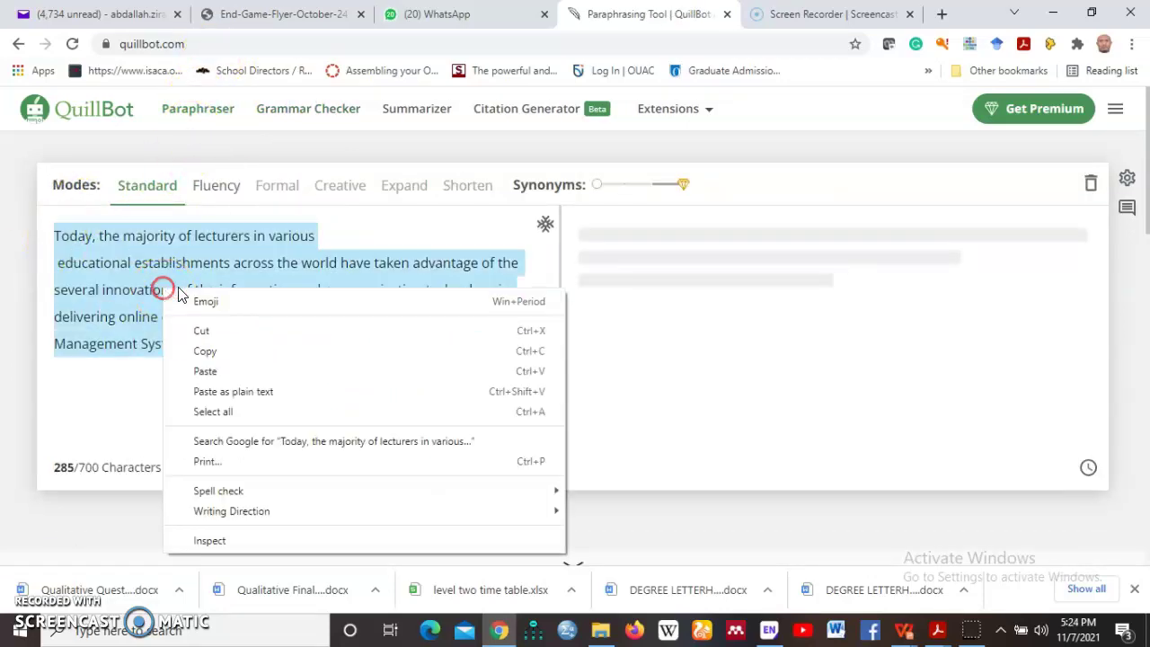
click(210, 352)
click(304, 112)
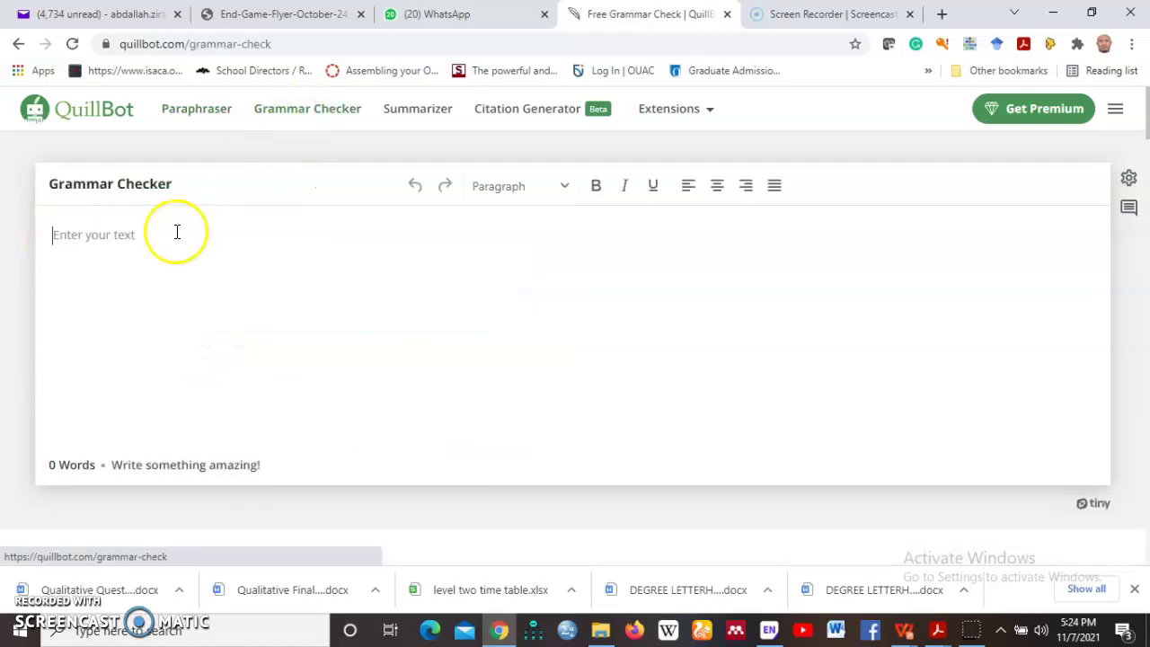
right_click(88, 246)
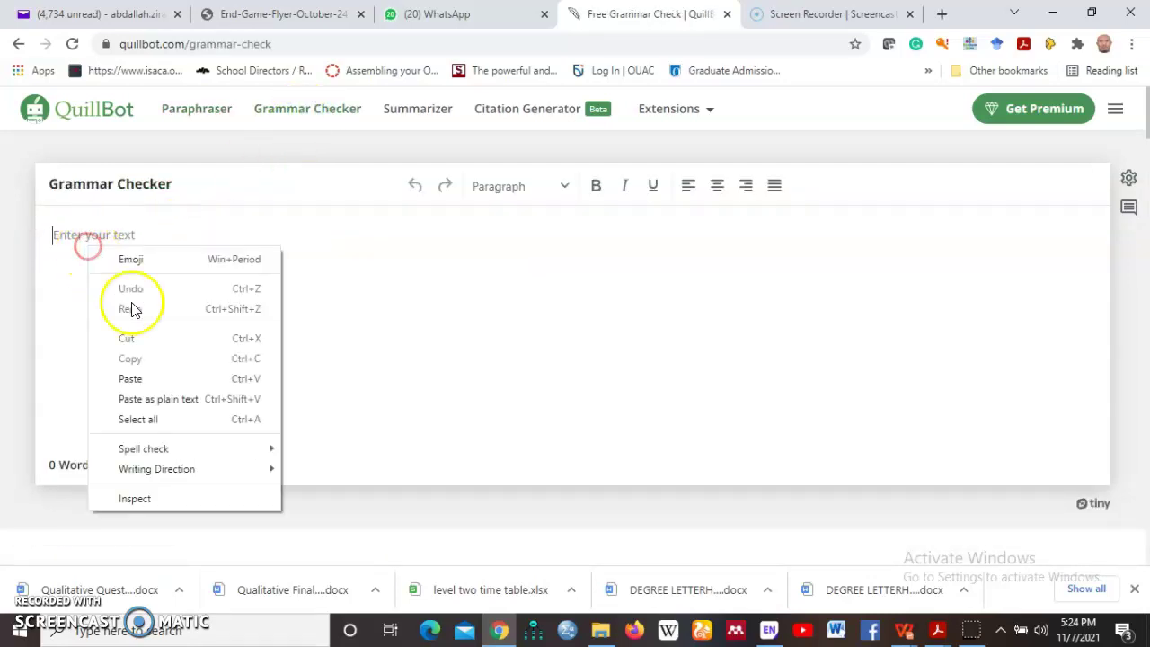
click(132, 386)
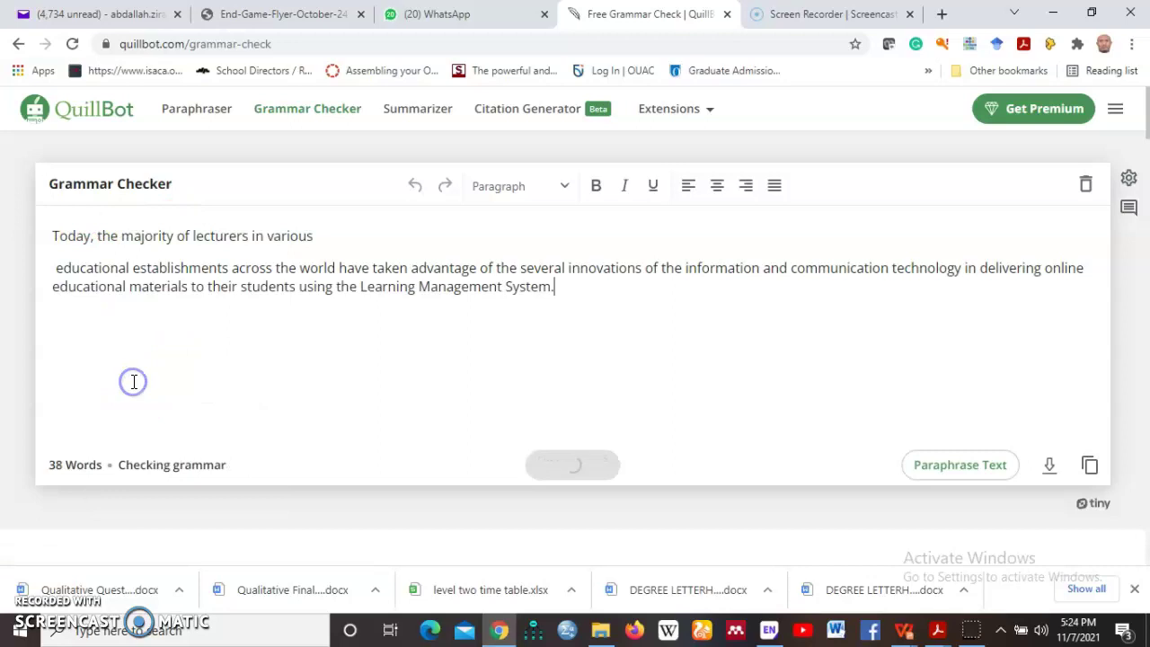
Join the pasted pieces, fix 'of the' to 'in', and send the text to paraphrasing
click(56, 267)
key(BackSpace)
key(BackSpace)
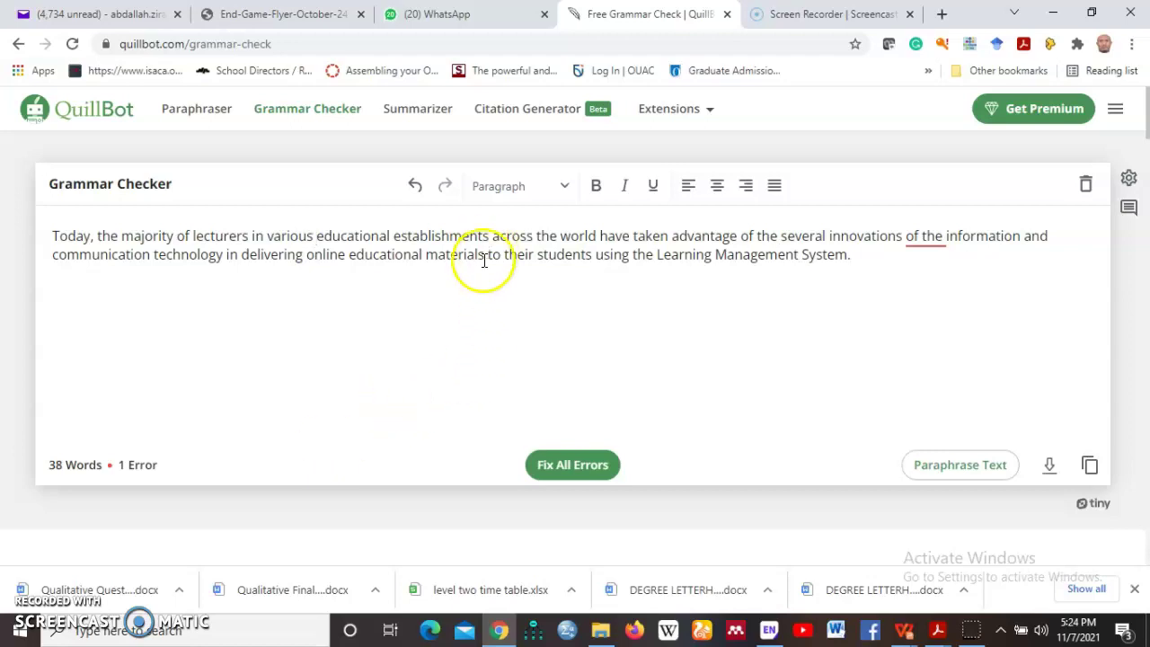
click(570, 465)
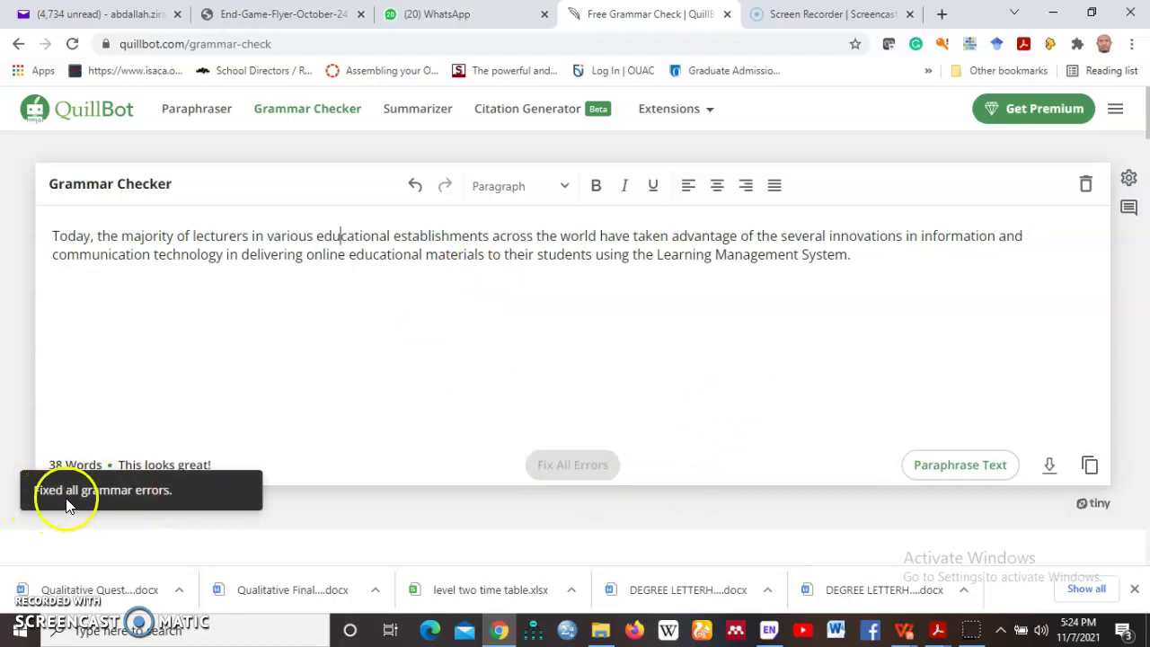
click(957, 471)
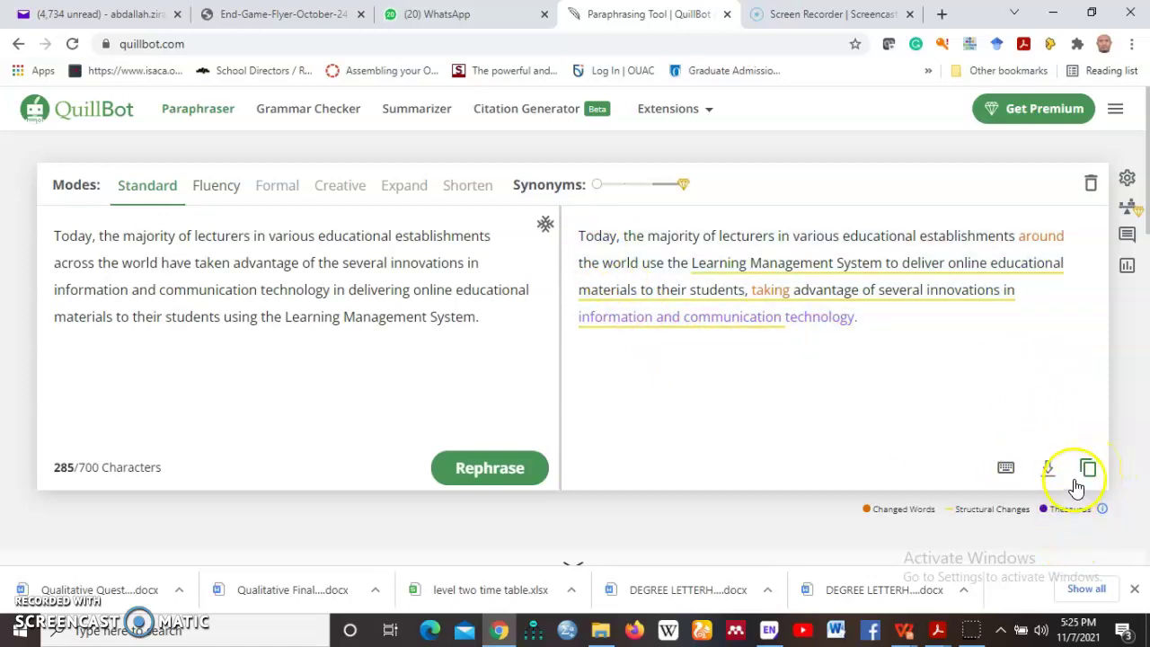
Copy the full Standard-mode paraphrase and launch Microsoft Word 2010
click(1089, 482)
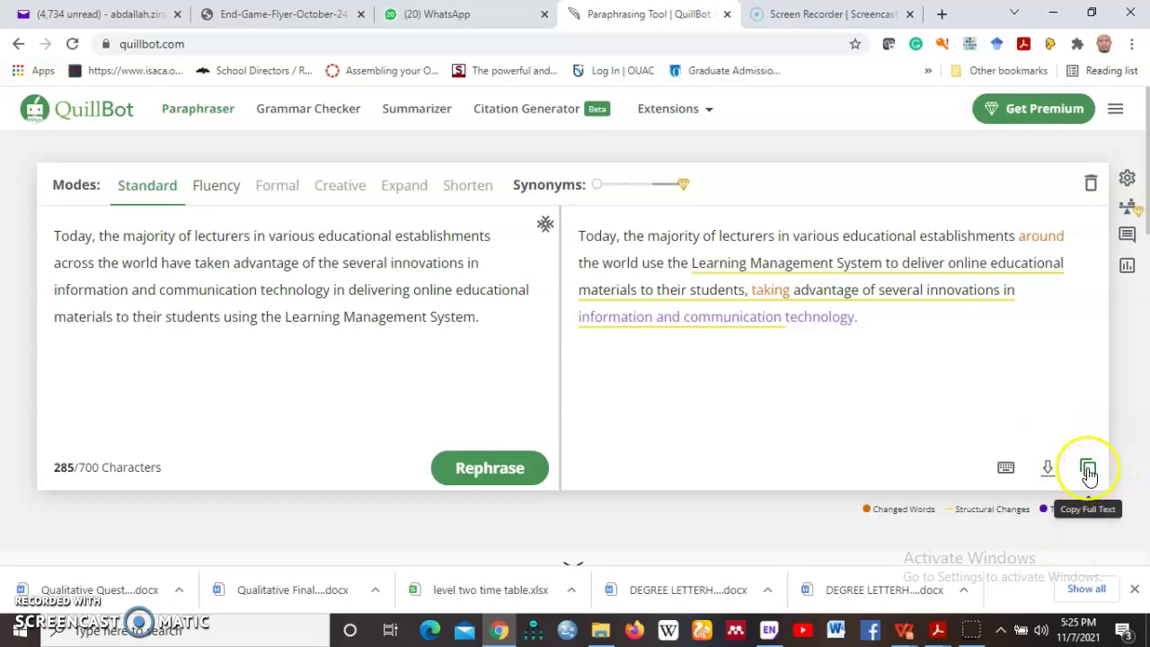
click(1091, 480)
click(1092, 479)
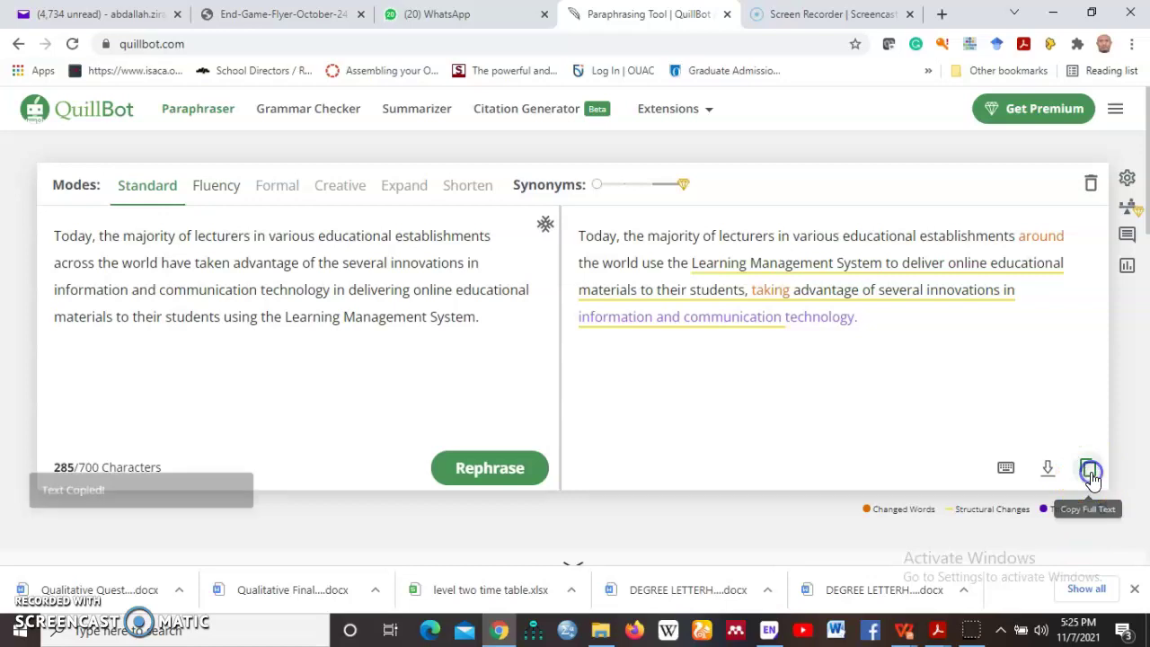
click(837, 631)
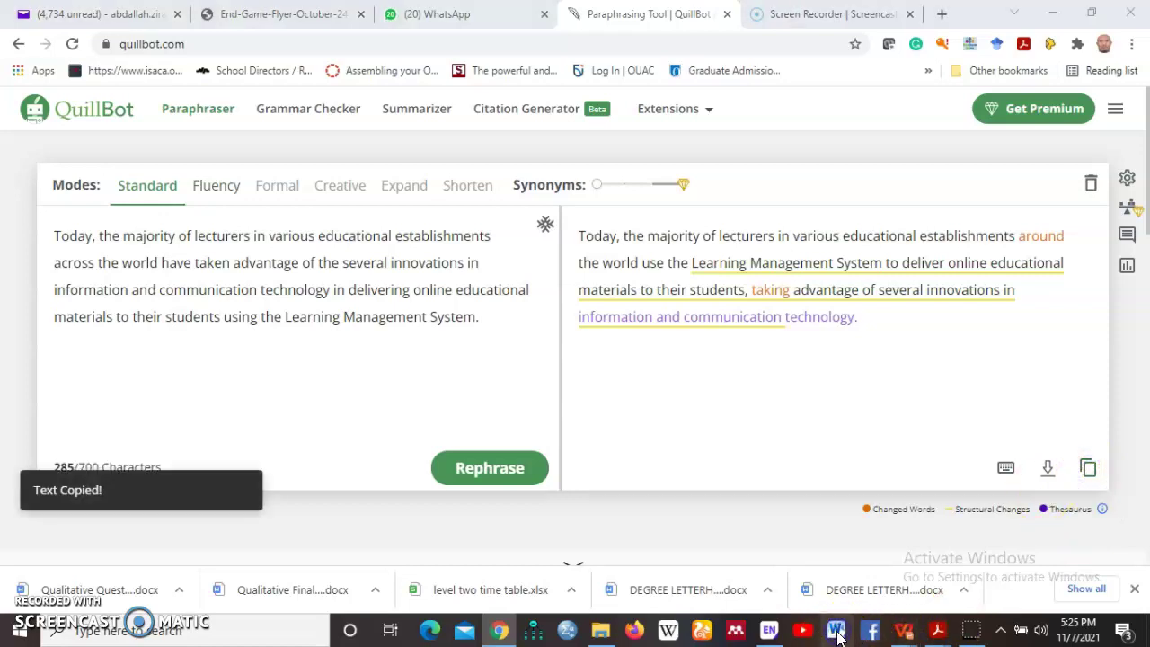
click(831, 616)
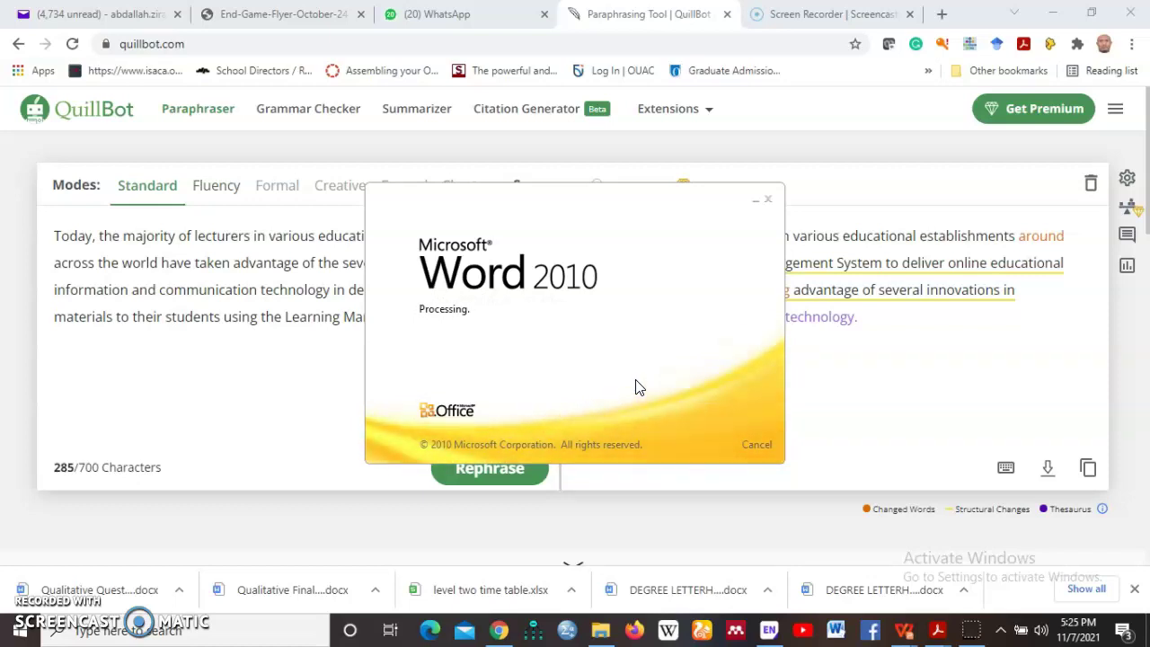
Paste the QuillBot paraphrase into Document1 with Keep Text Only
click(655, 384)
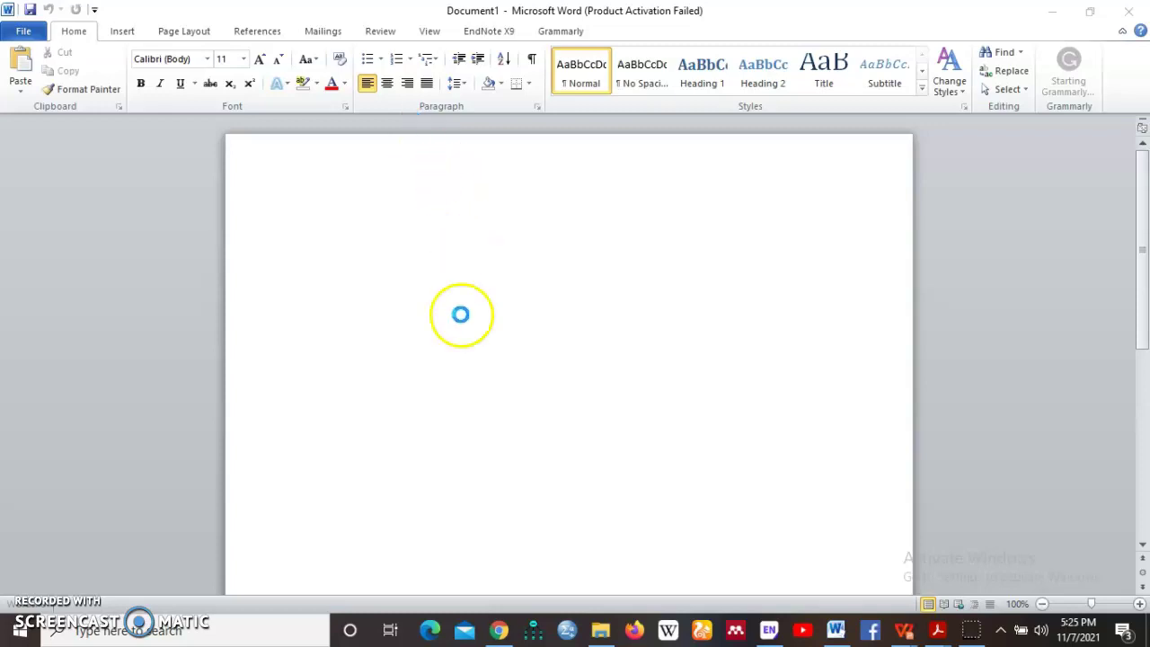
click(501, 632)
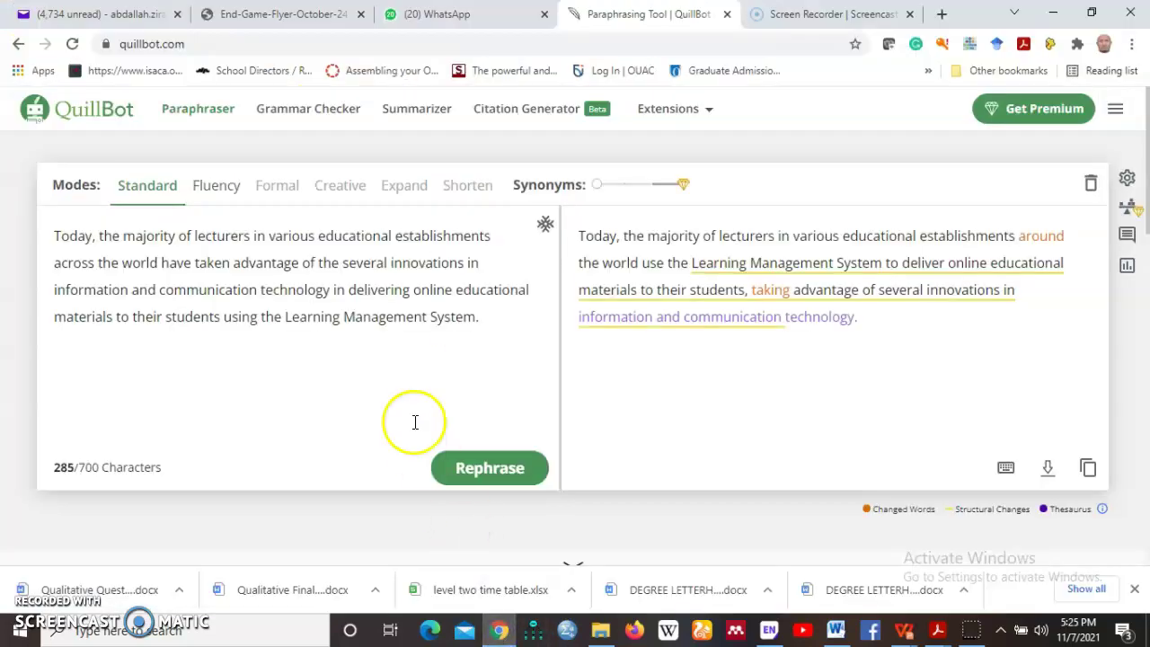
click(495, 633)
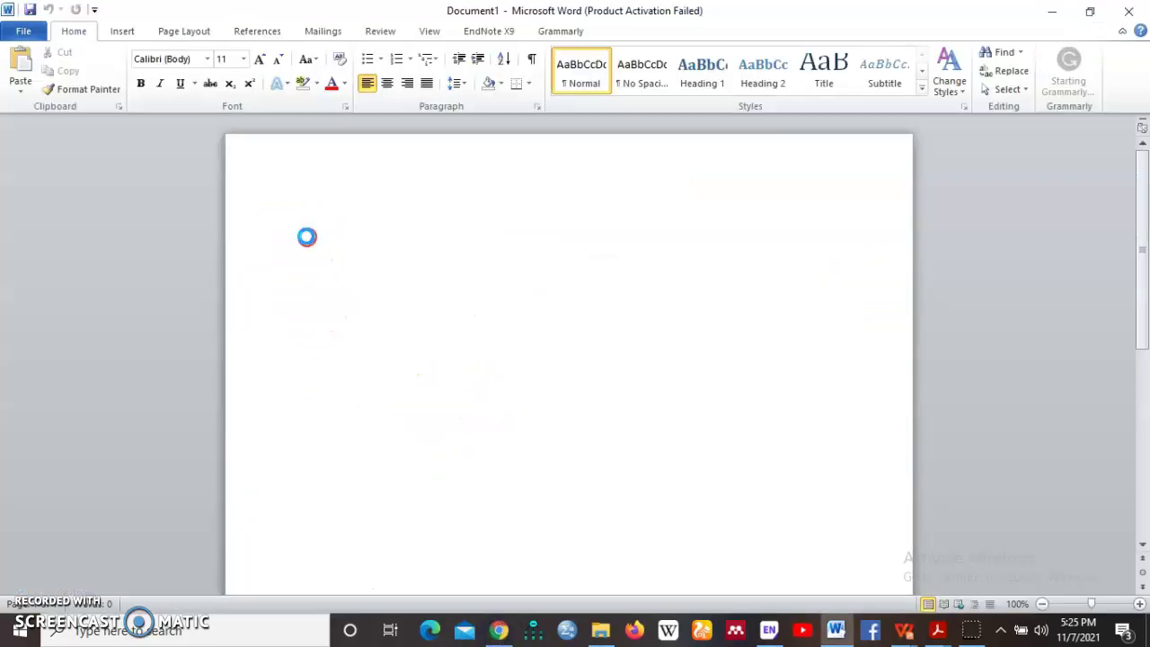
click(307, 236)
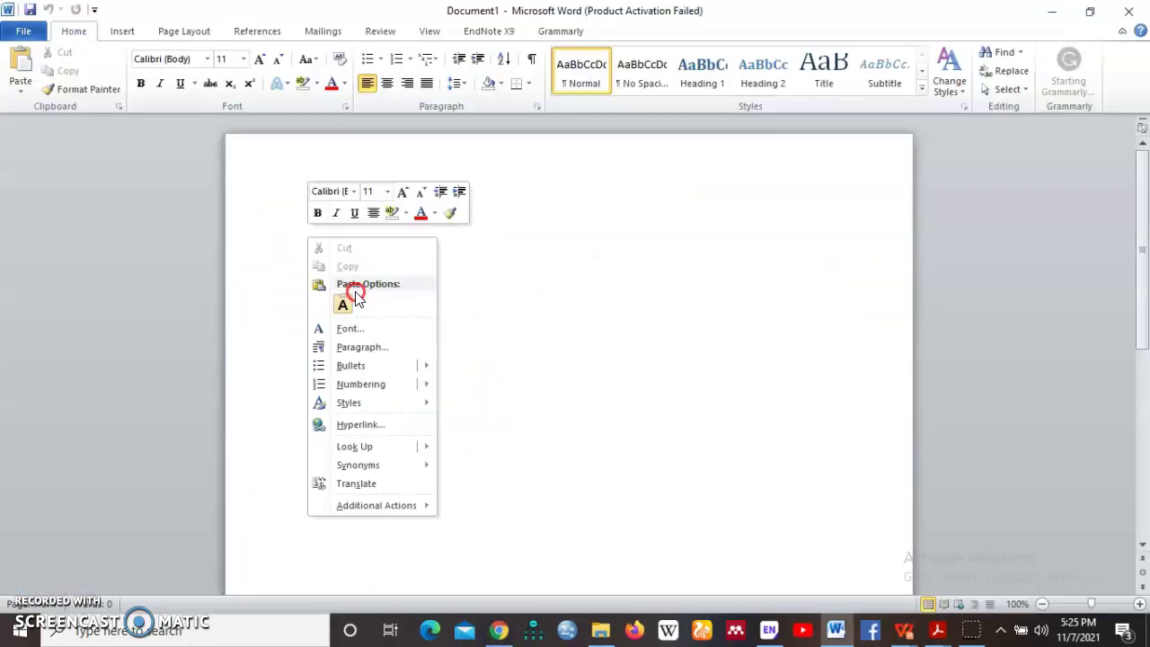
click(345, 306)
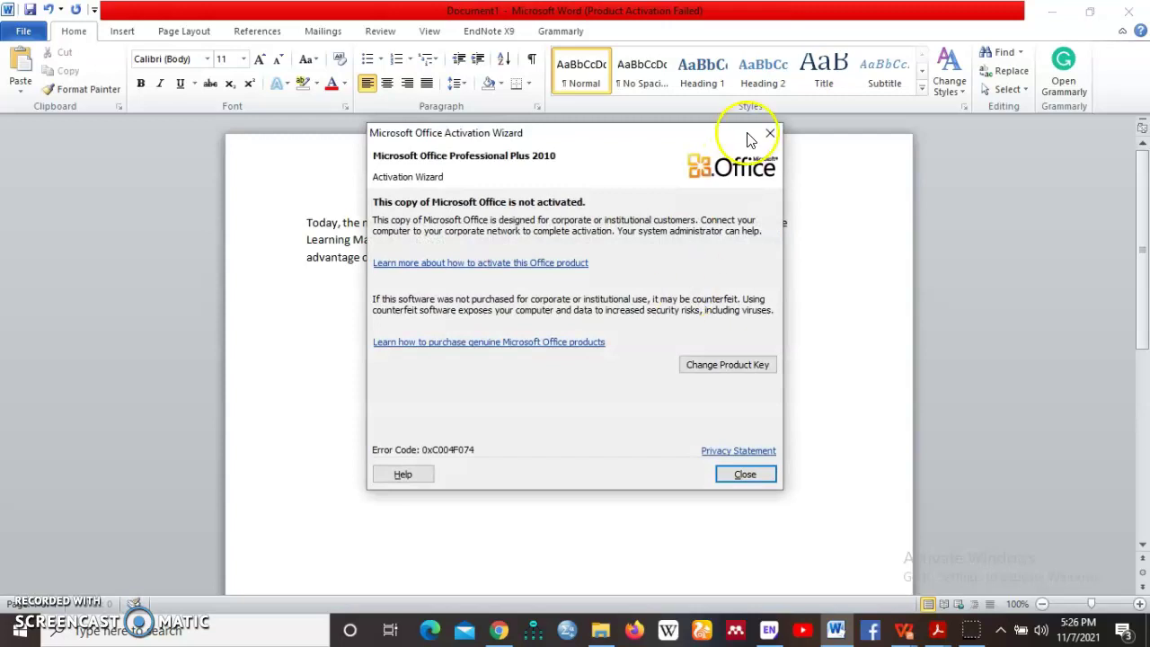
Dismiss the Office not-activated notice covering the pasted paragraph
click(767, 130)
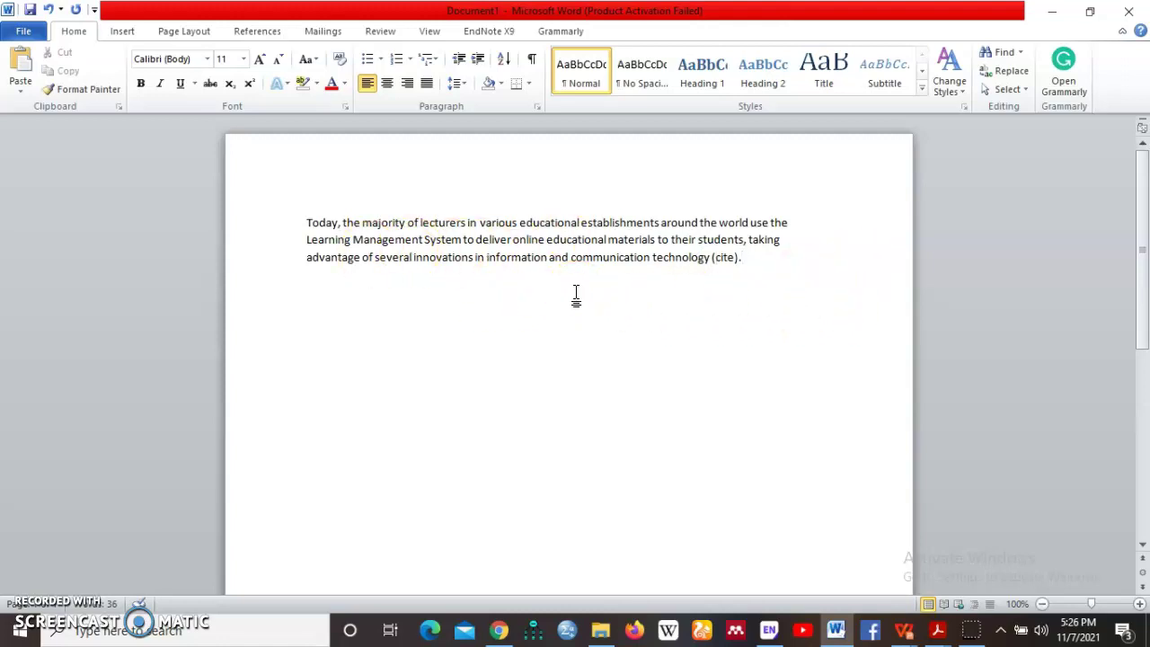
Summarize the 282-character paragraph in QuillBot's Summarizer, Paragraph mode, into two sentences
click(500, 633)
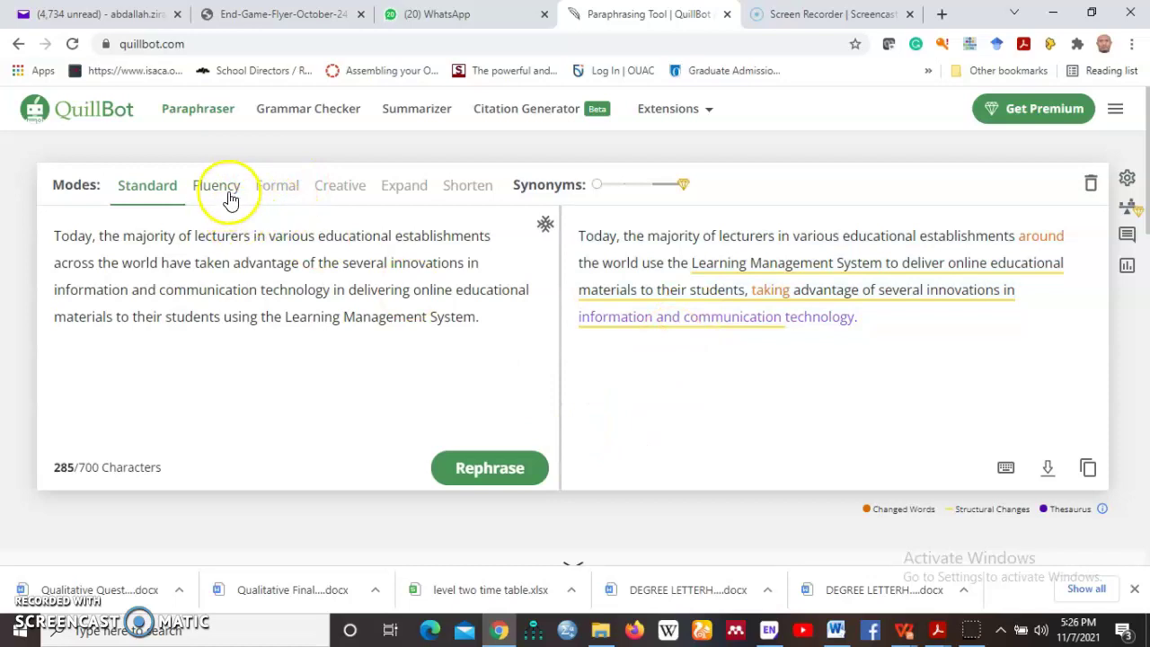
click(416, 115)
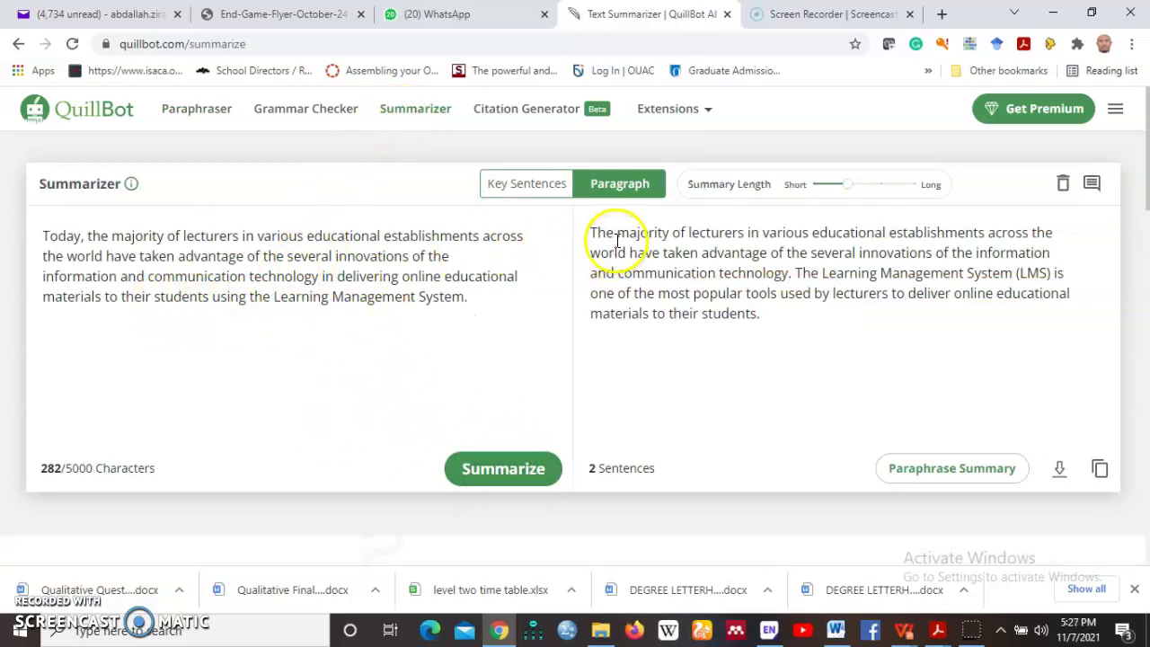
click(493, 471)
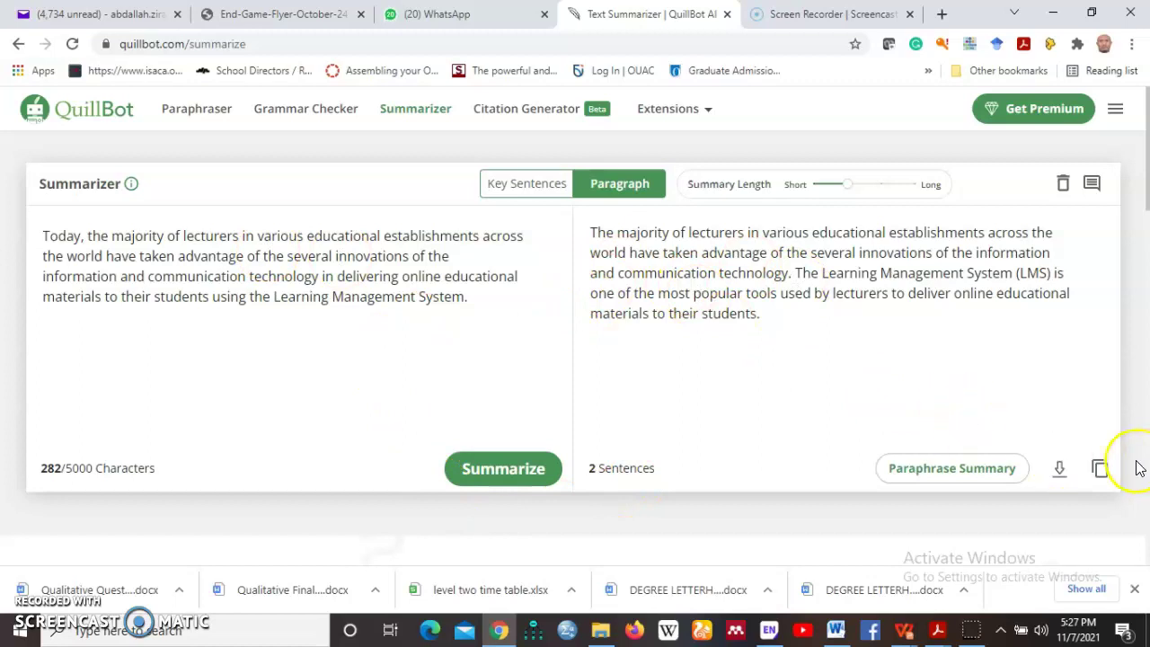
In the Citation Generator, set a new citation's source type to Journal and begin its title
click(537, 116)
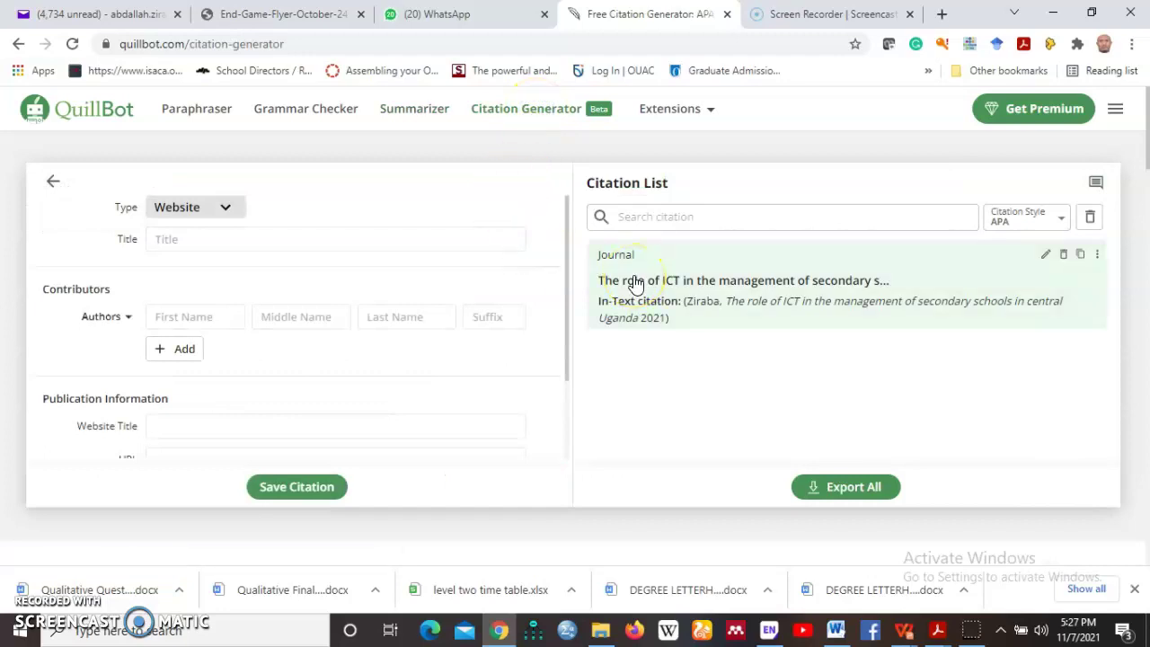
scroll(325, 324, down, 2)
scroll(326, 330, up, 2)
scroll(368, 303, down, 2)
scroll(368, 303, up, 2)
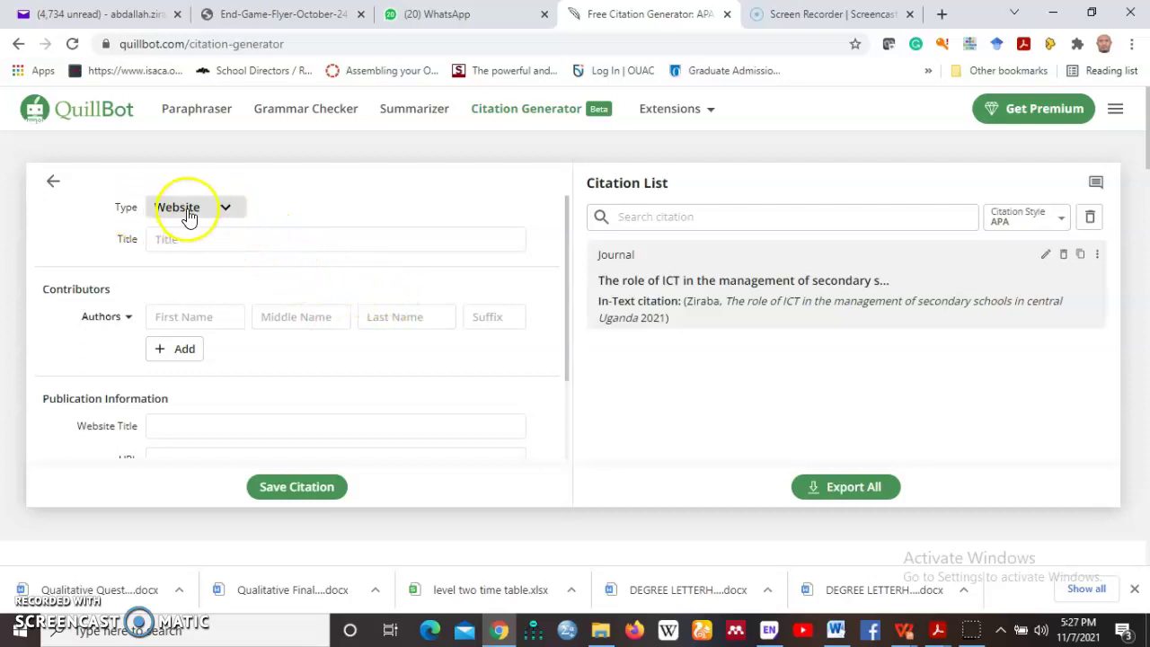
click(227, 212)
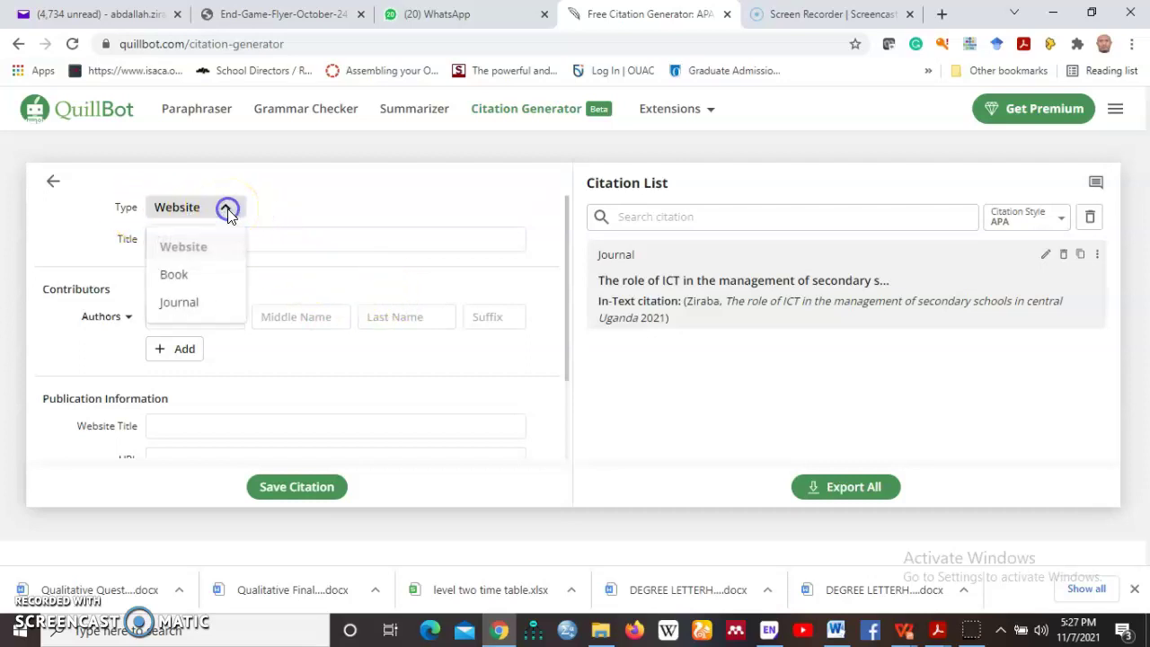
click(183, 310)
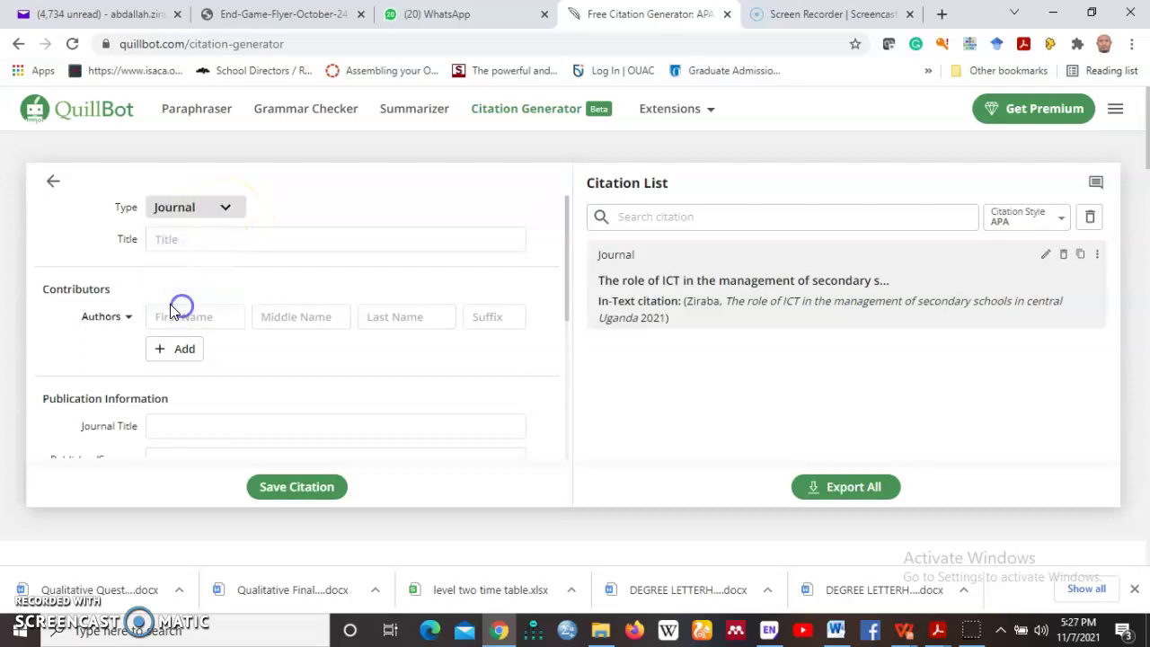
click(169, 242)
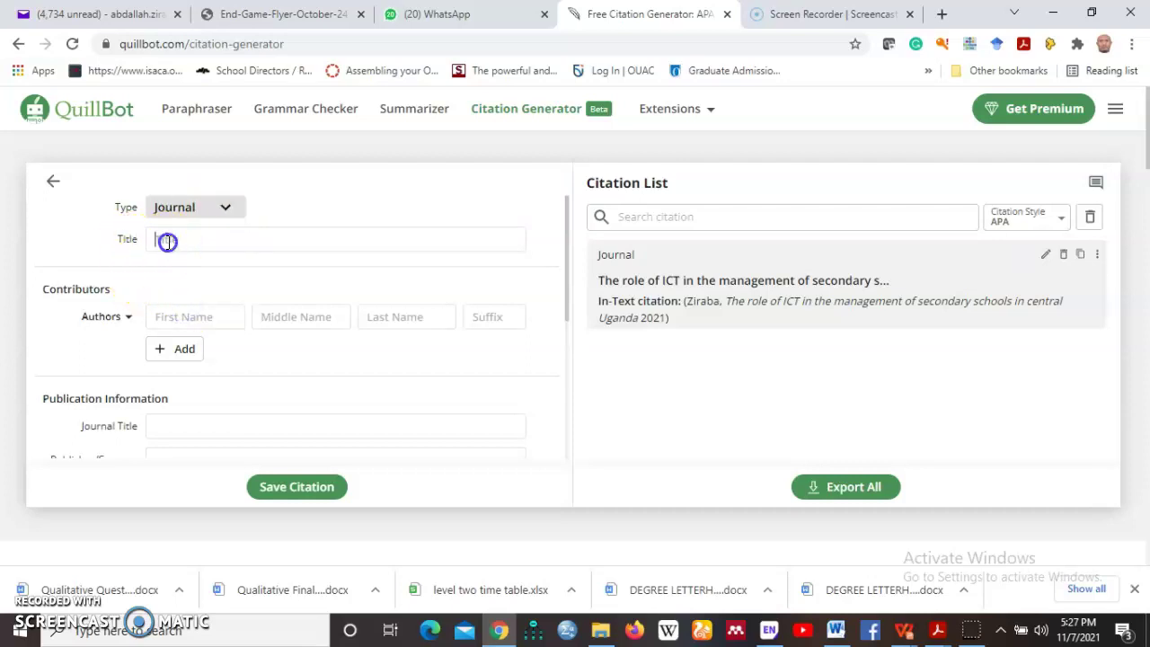
click(937, 634)
click(1037, 549)
scroll(520, 346, up, 3)
scroll(520, 346, up, 3)
drag(933, 241, 931, 134)
scroll(612, 301, down, 8)
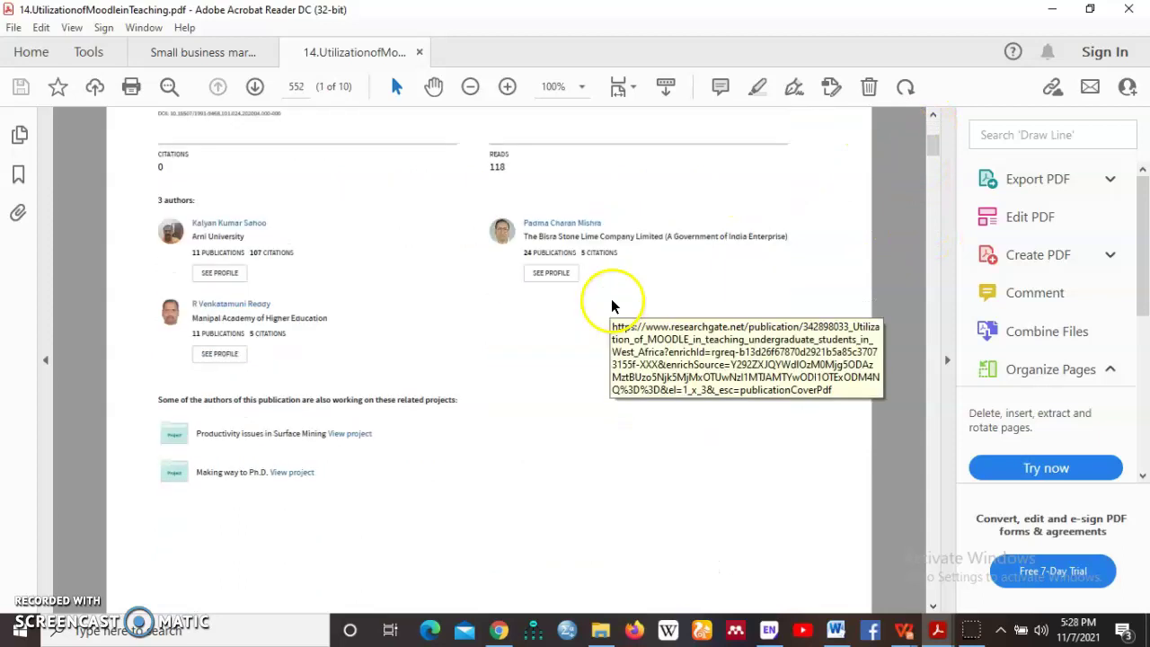
scroll(524, 539, down, 5)
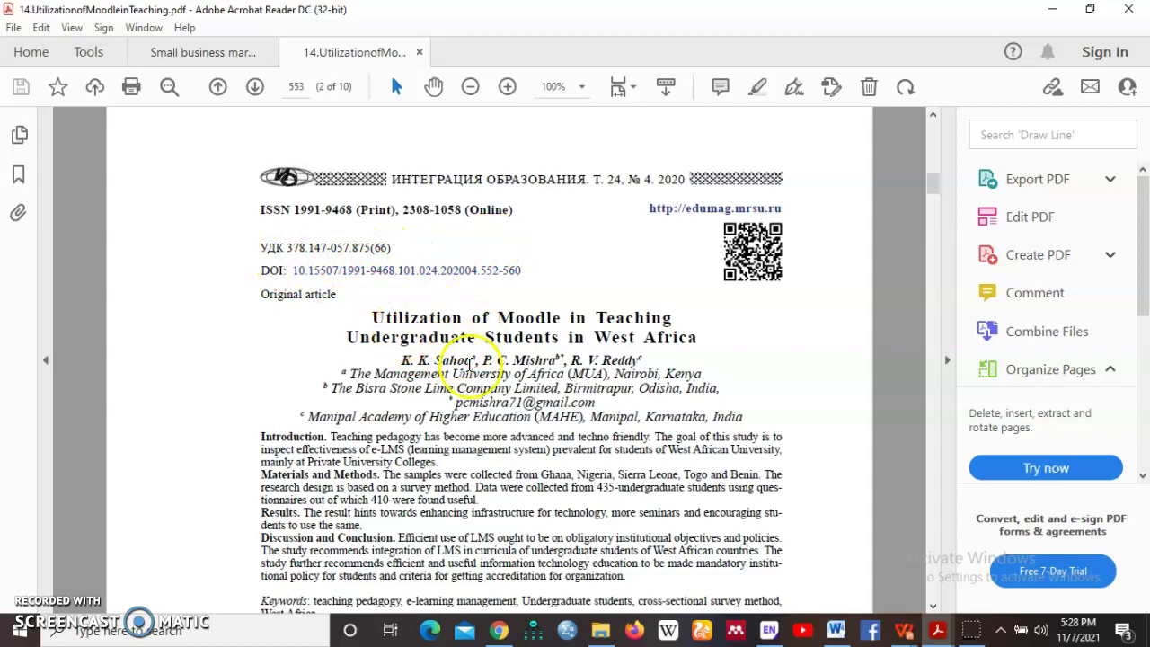
click(501, 632)
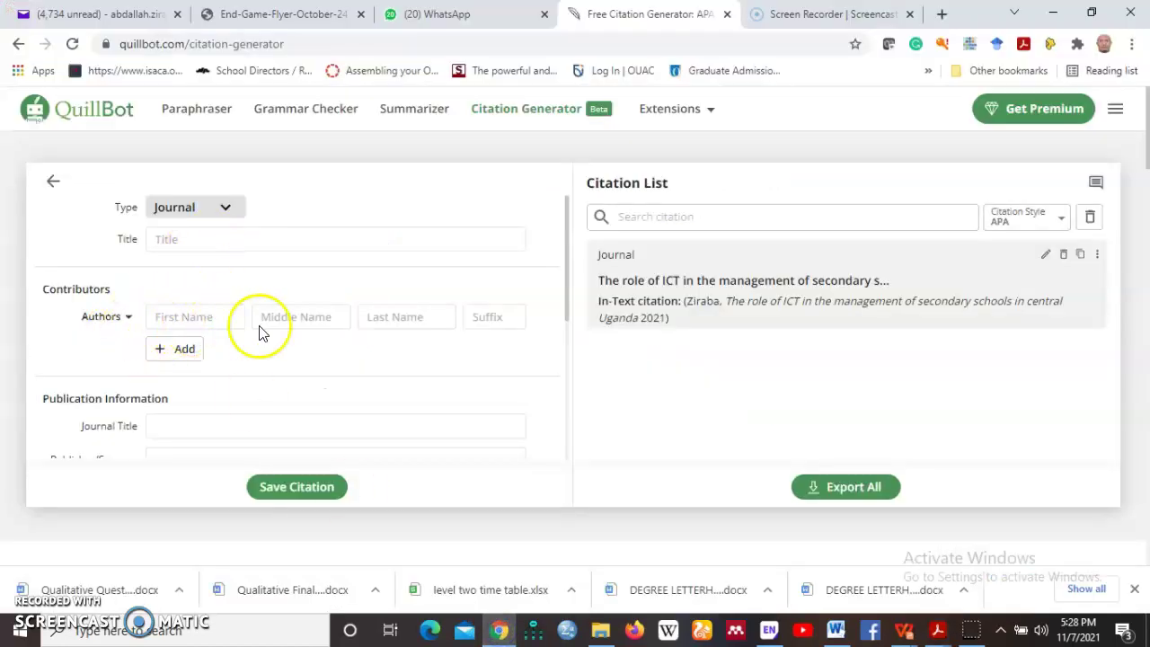
Add a second author entry to the journal citation form and save the citation
click(185, 350)
scroll(359, 341, down, 2)
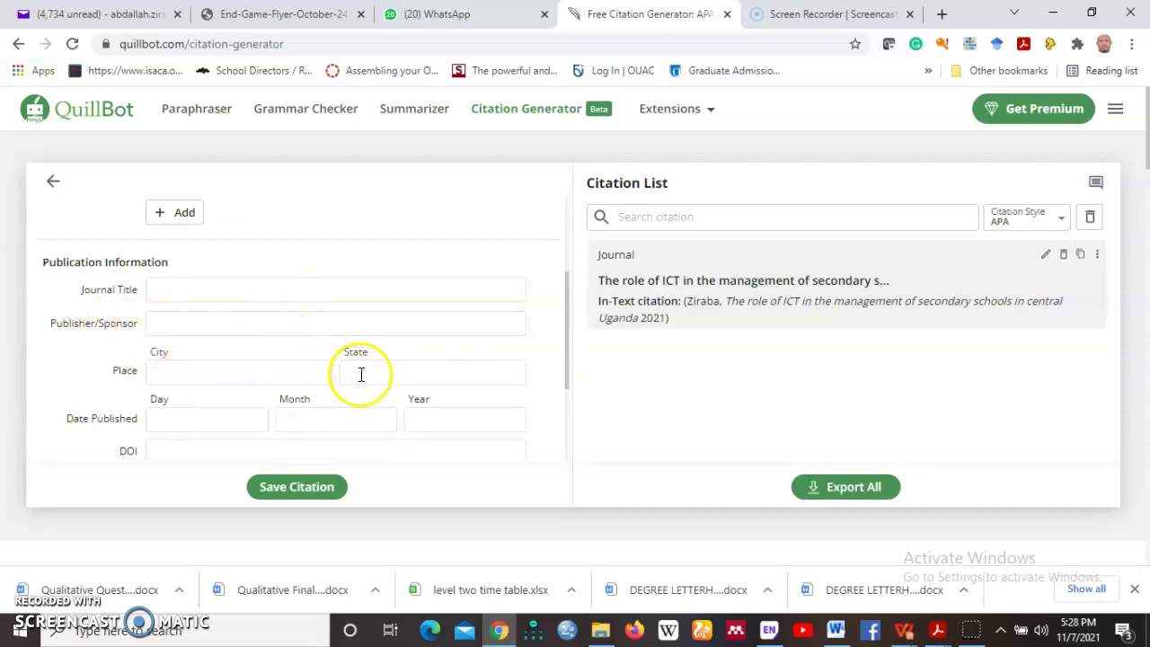
scroll(360, 378, down, 2)
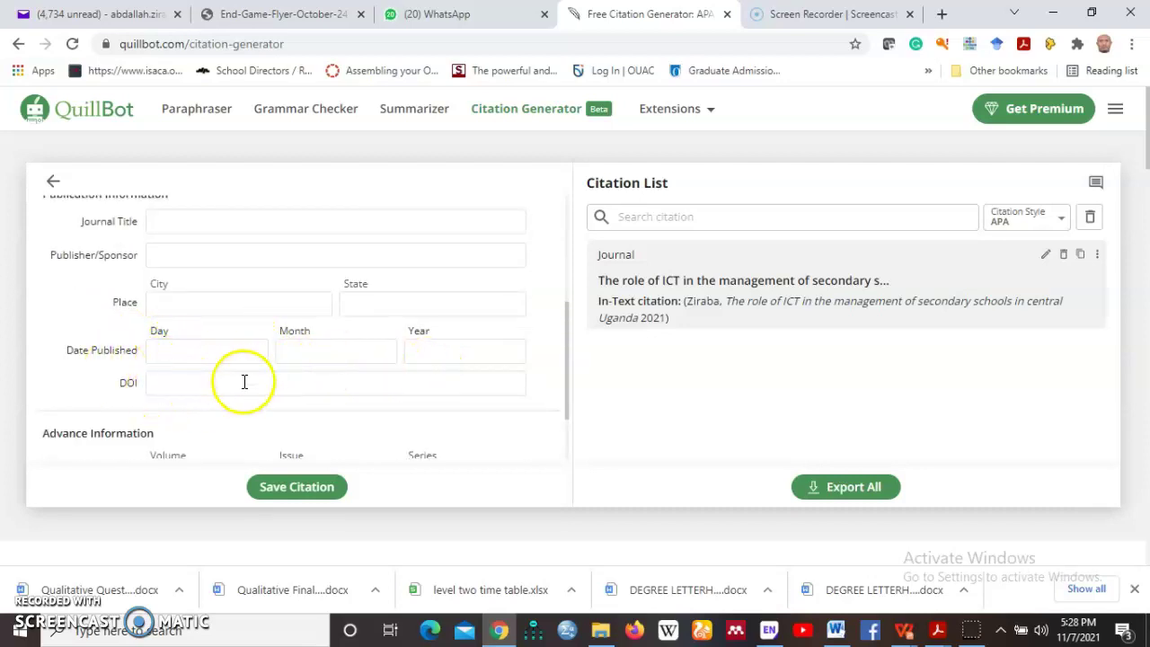
scroll(243, 382, down, 1)
scroll(225, 351, down, 1)
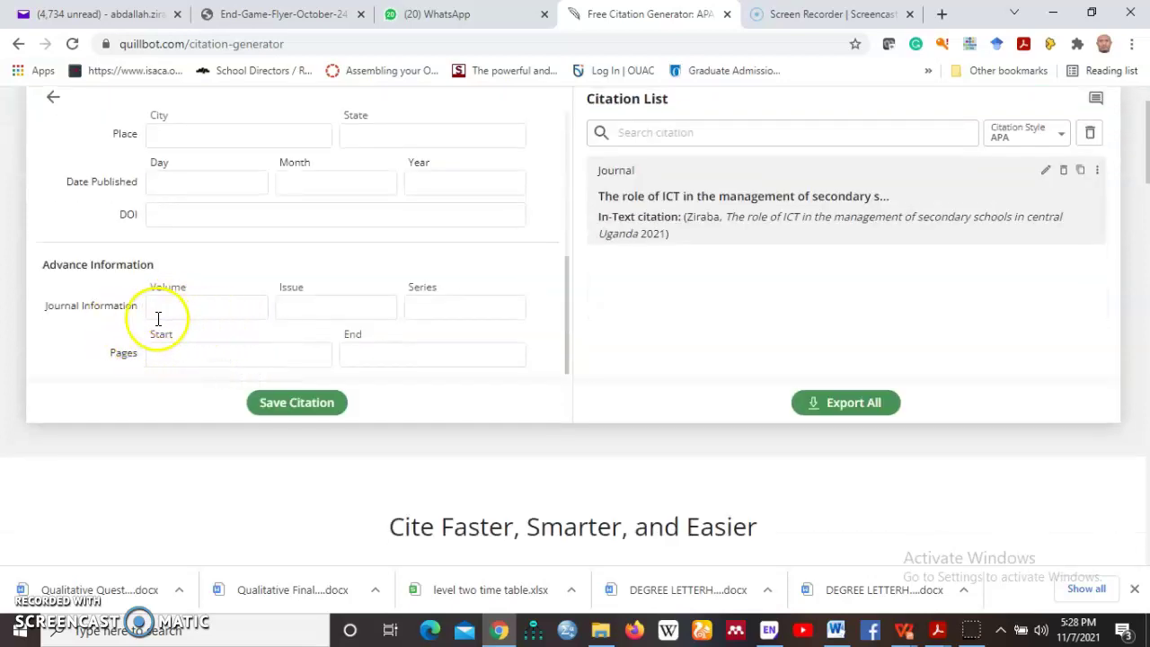
click(321, 405)
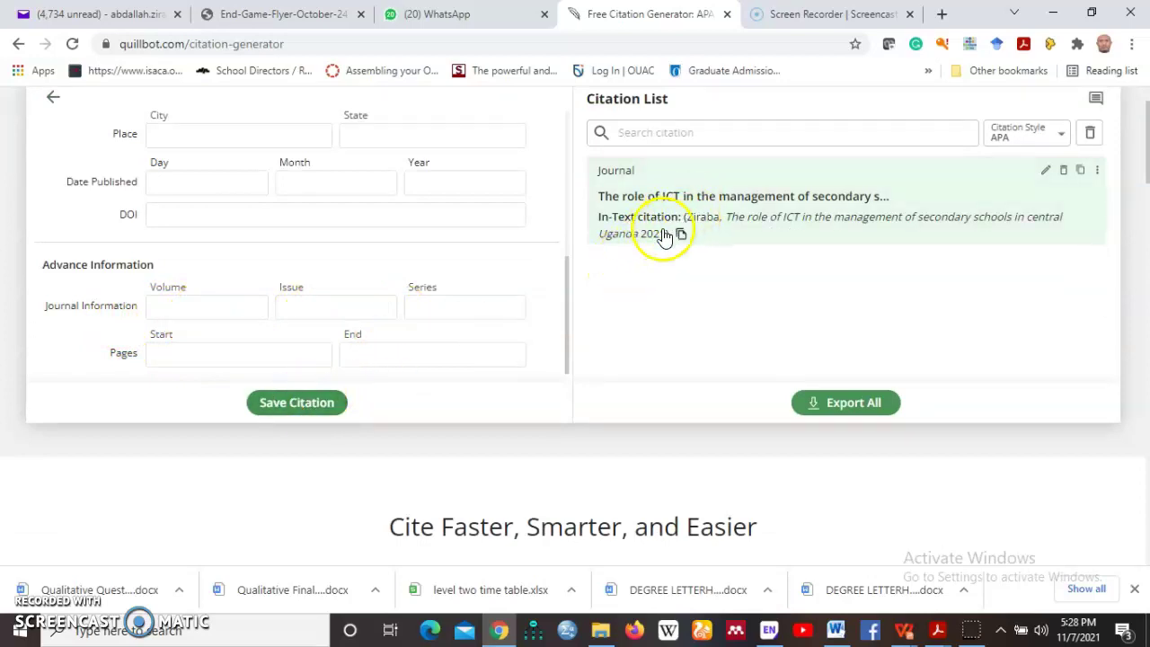
Review the saved APA journal entry and its 2021 in-text citation in the Citation List
mouse_move(629, 249)
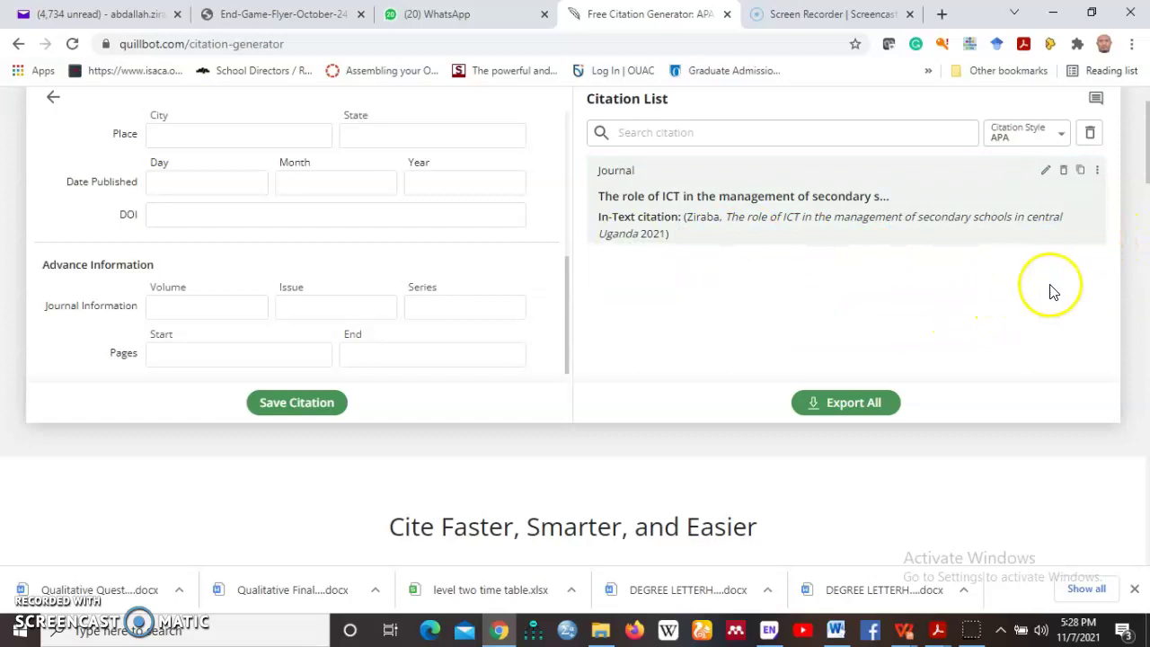
scroll(1078, 257, up, 1)
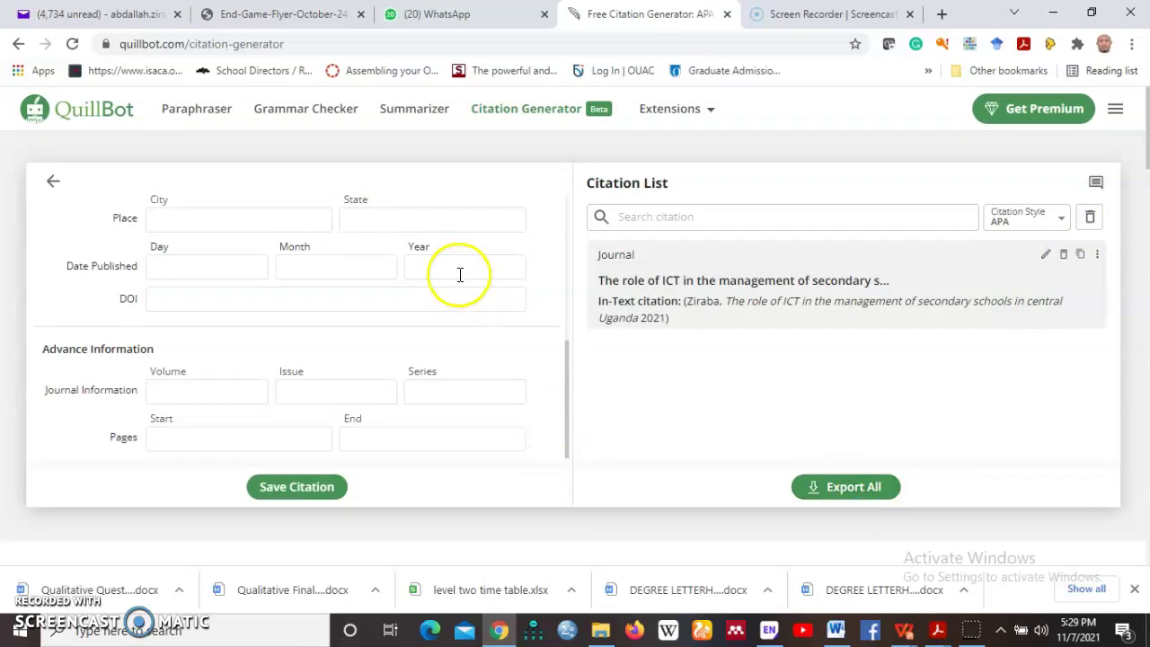
click(620, 305)
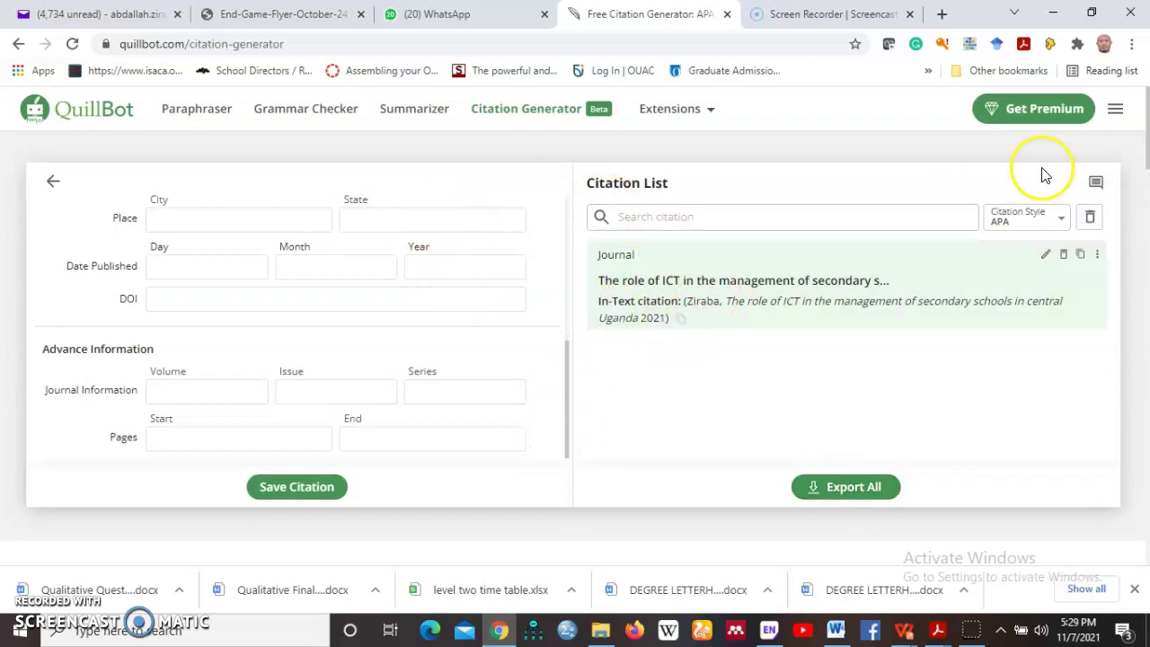
click(1128, 111)
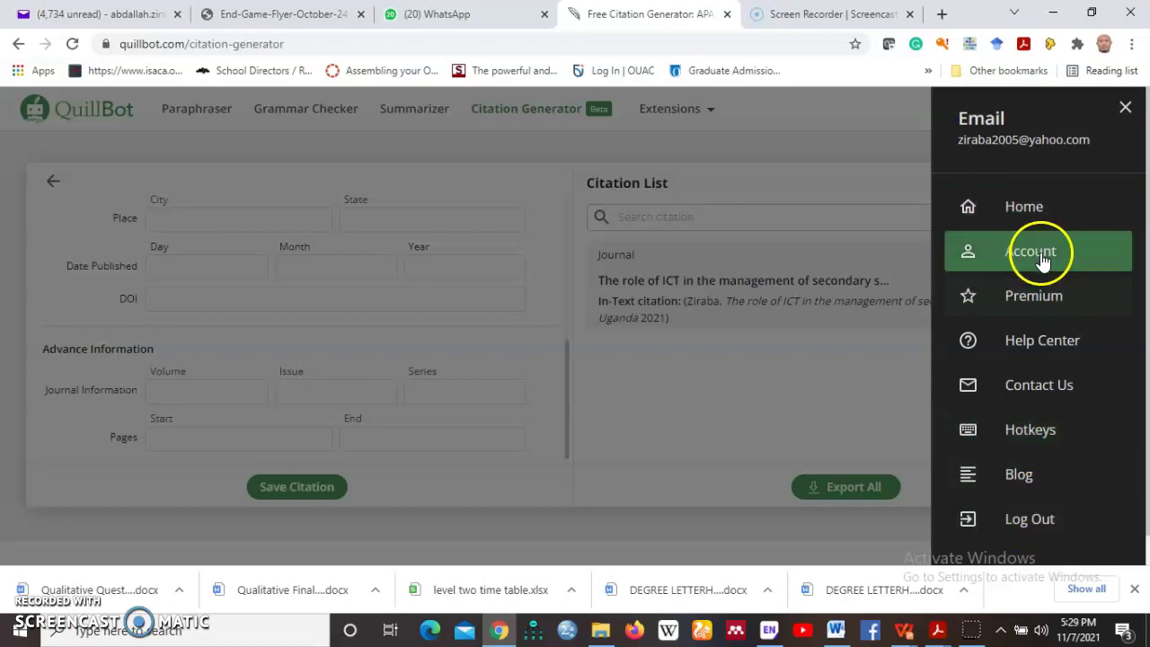
click(846, 118)
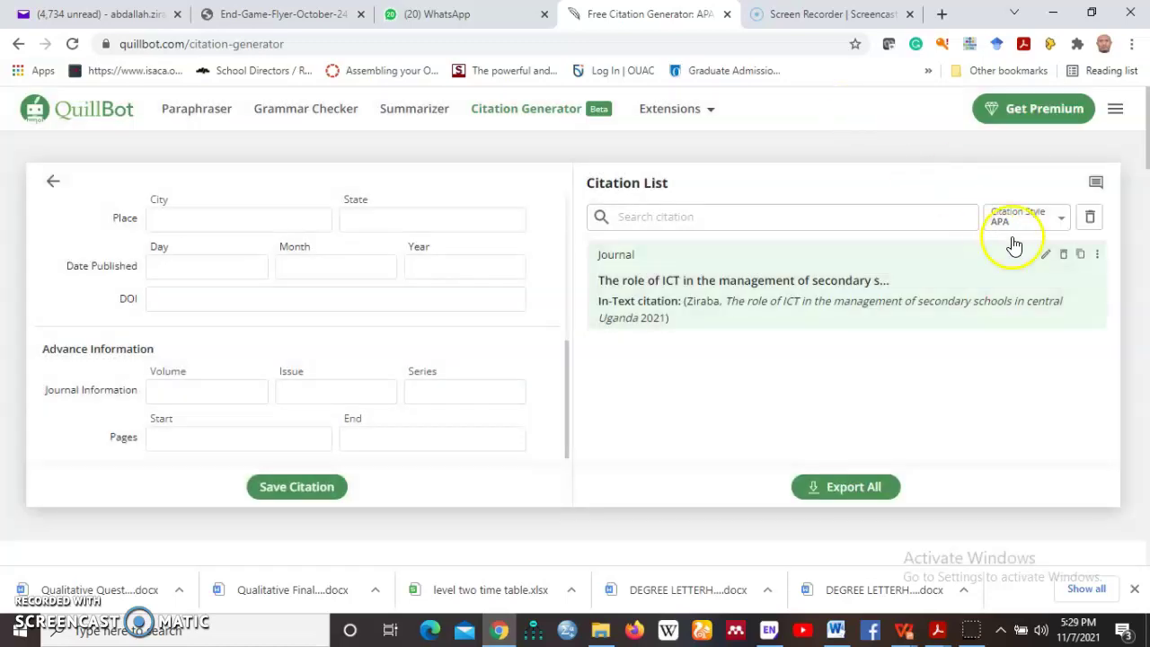
click(1034, 123)
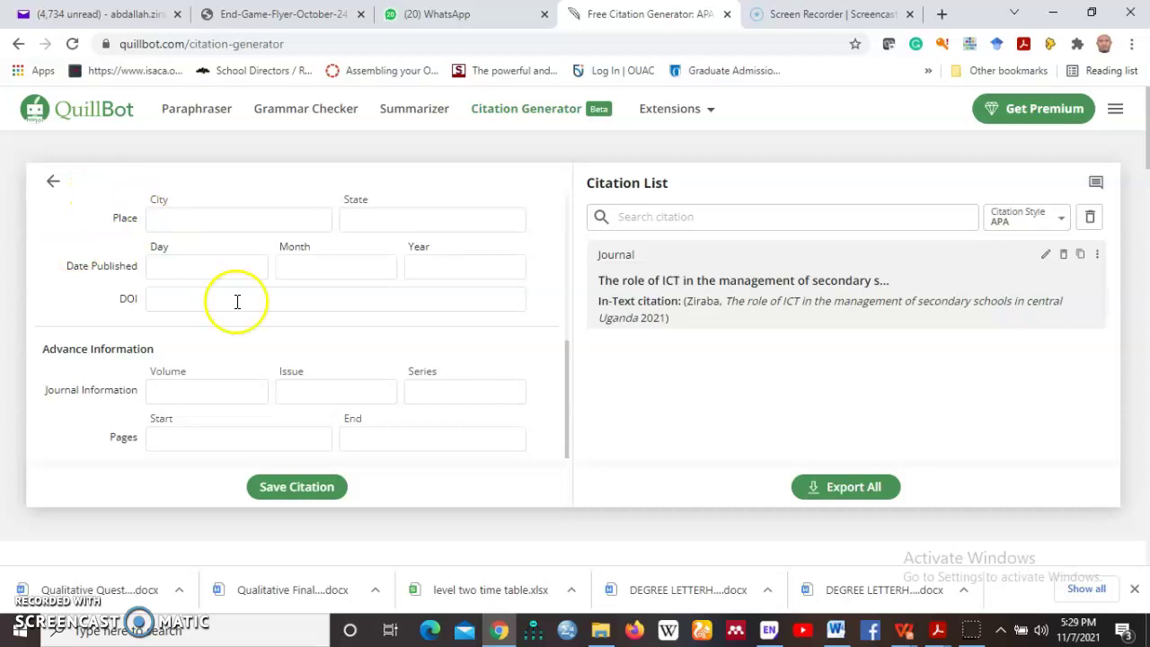
Return to the Paraphraser showing the 285-character paragraph and its Standard-mode rewrite
click(184, 112)
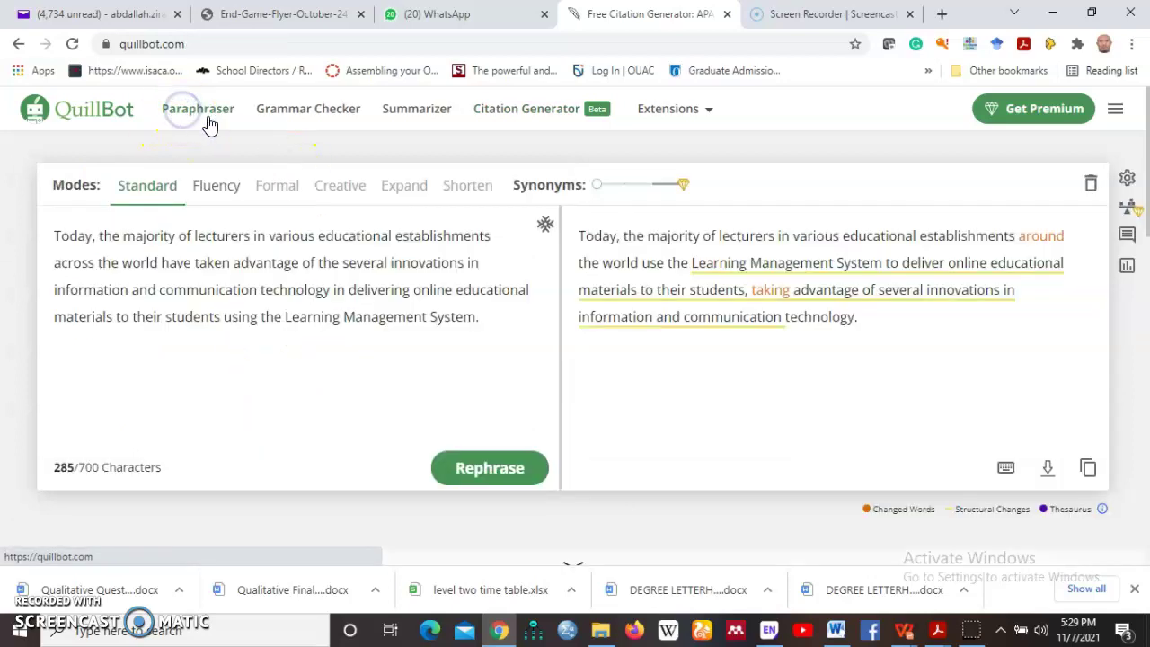